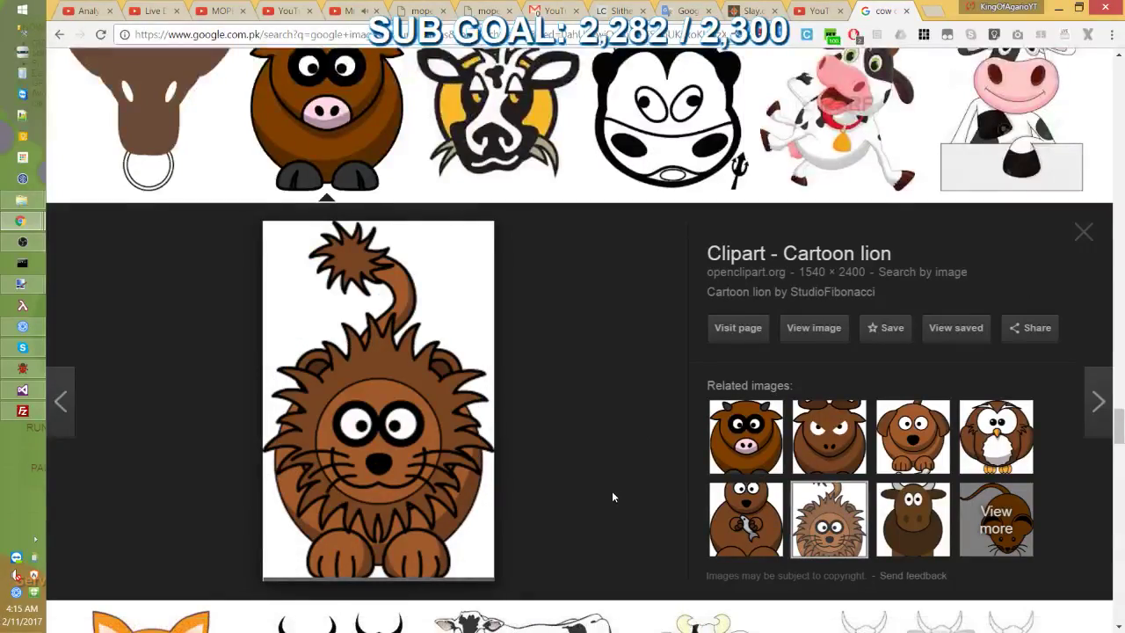
Look through the cow cartoon face image results for a picture suitable as a skin
scroll(613, 498, "down", 5)
scroll(613, 498, "down", 5)
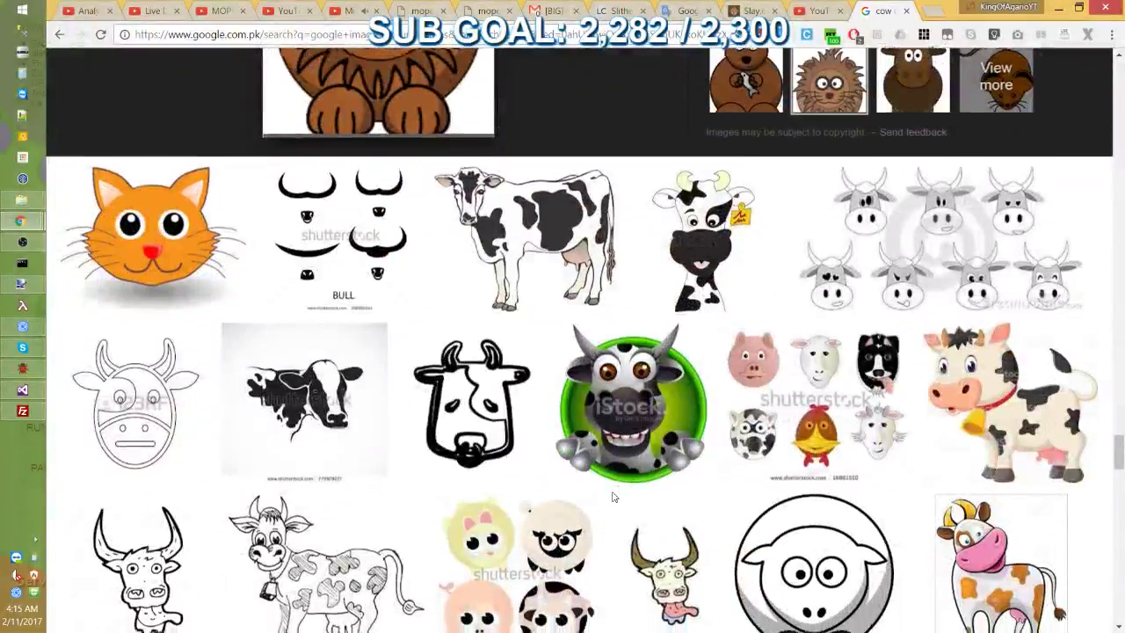
scroll(616, 493, "down", 2)
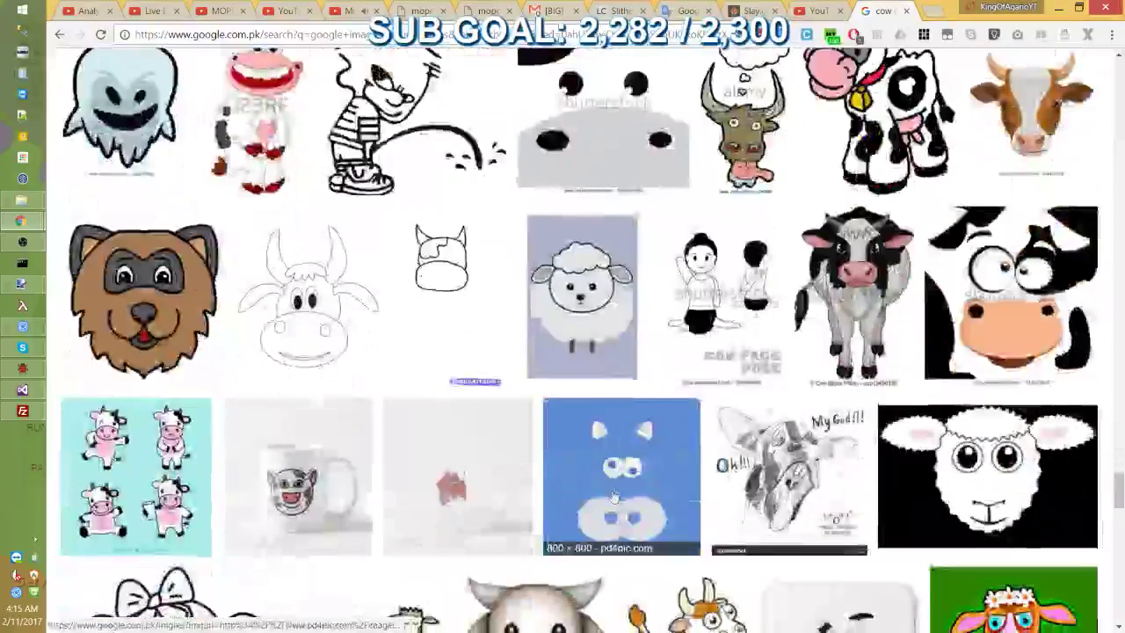
scroll(624, 479, "down", 5)
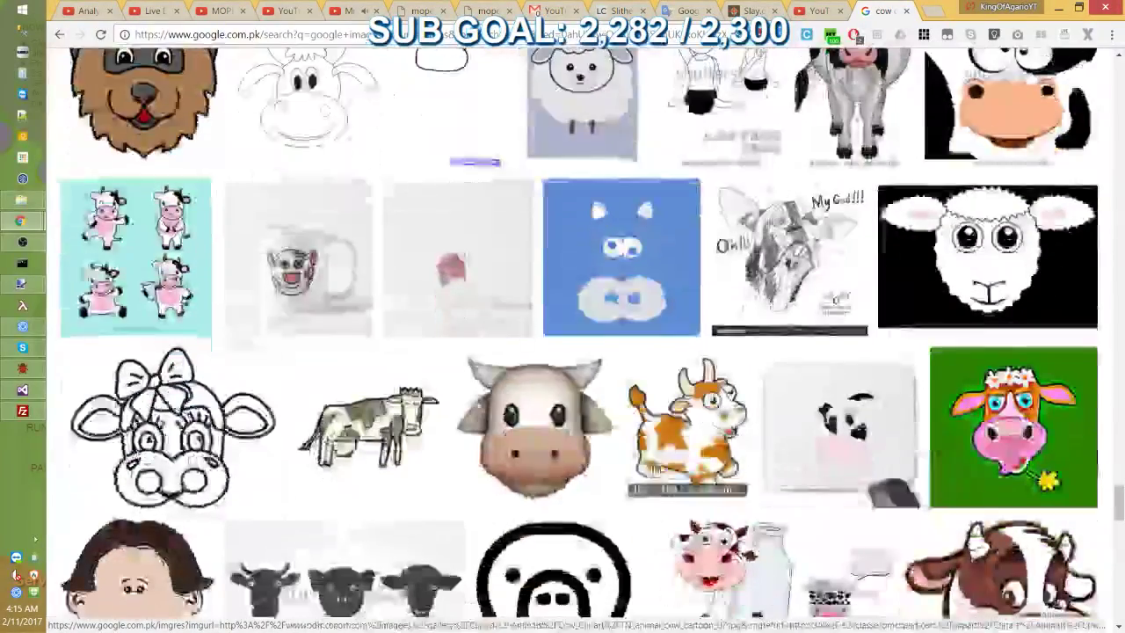
scroll(641, 484, "down", 10)
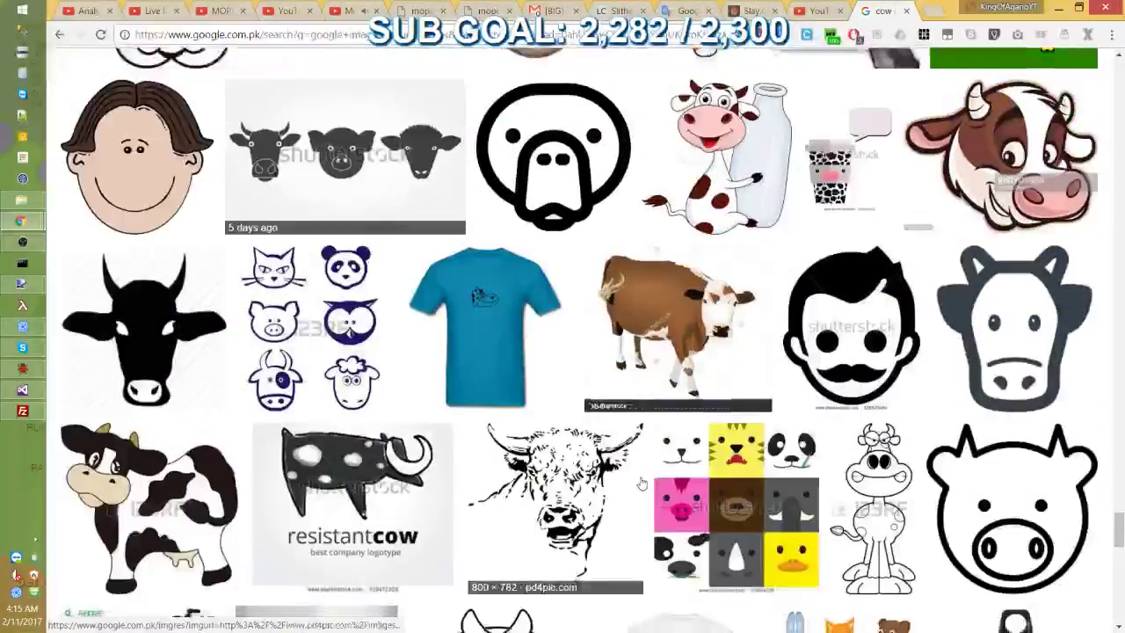
scroll(645, 482, "down", 4)
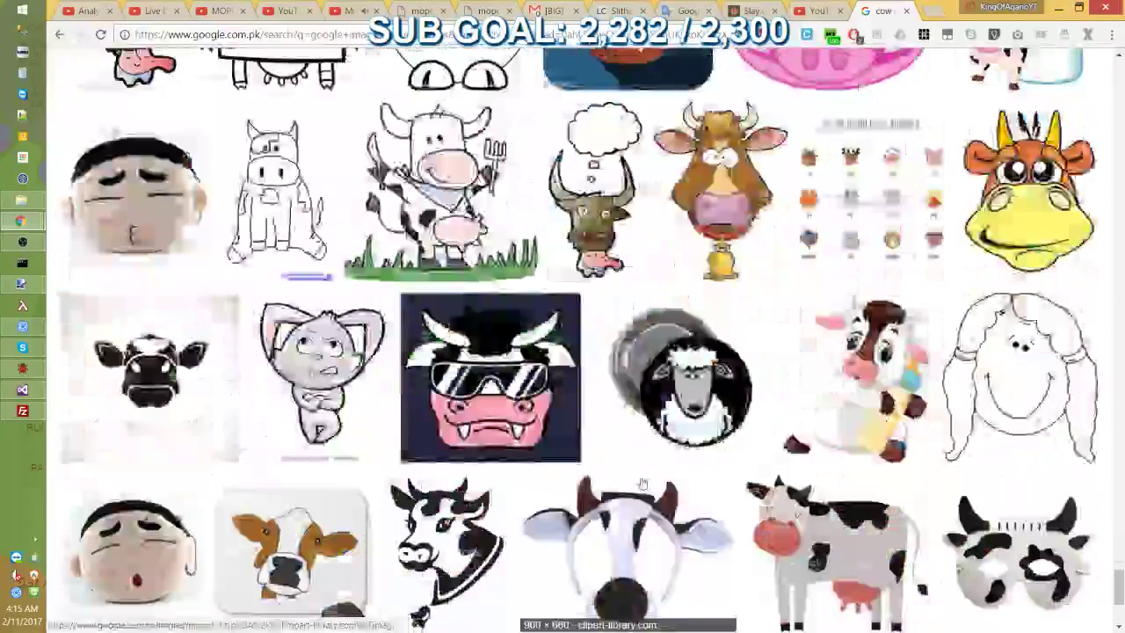
scroll(643, 482, "down", 2)
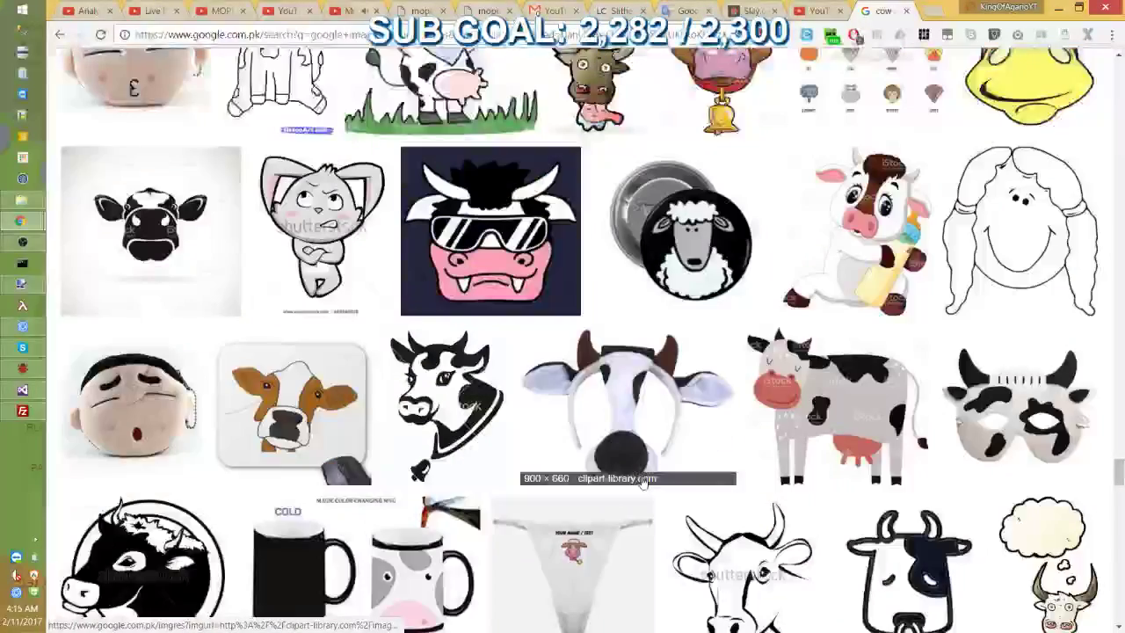
scroll(643, 479, "down", 9)
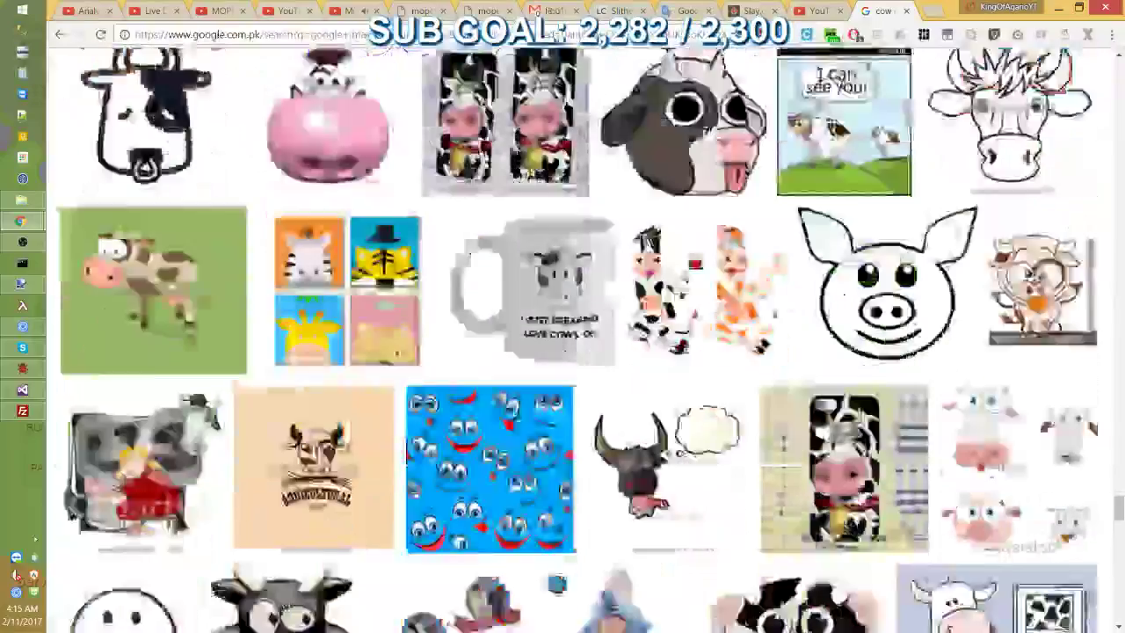
scroll(643, 479, "down", 4)
Preview the Kikkerland cow bag clip image and the cow costume images from DHgate
left_click(789, 309)
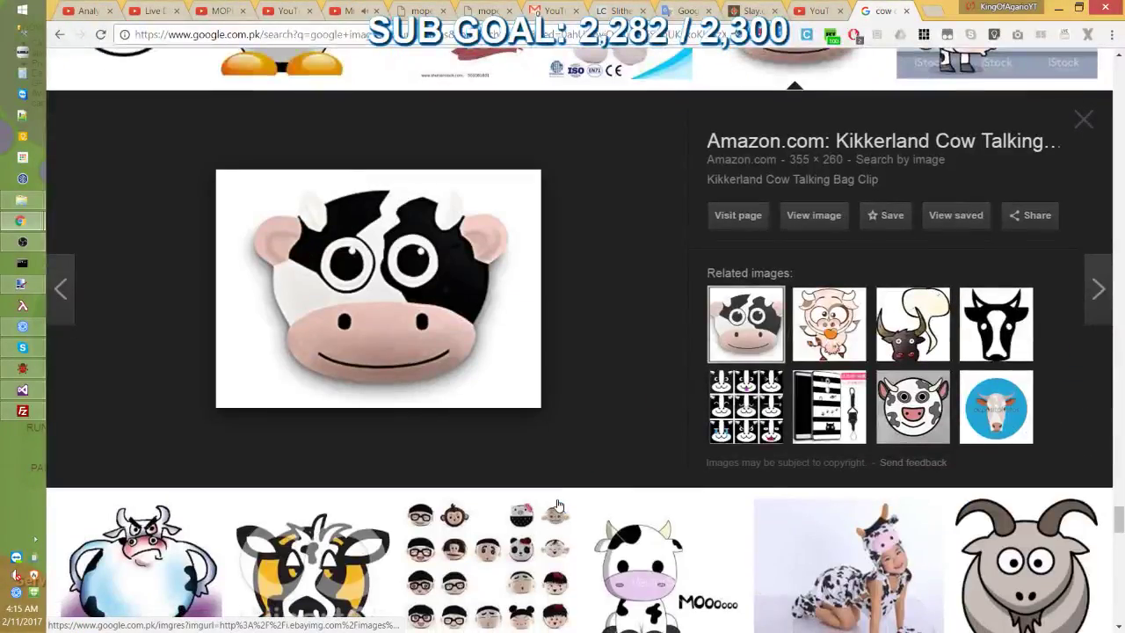
scroll(557, 504, "down", 3)
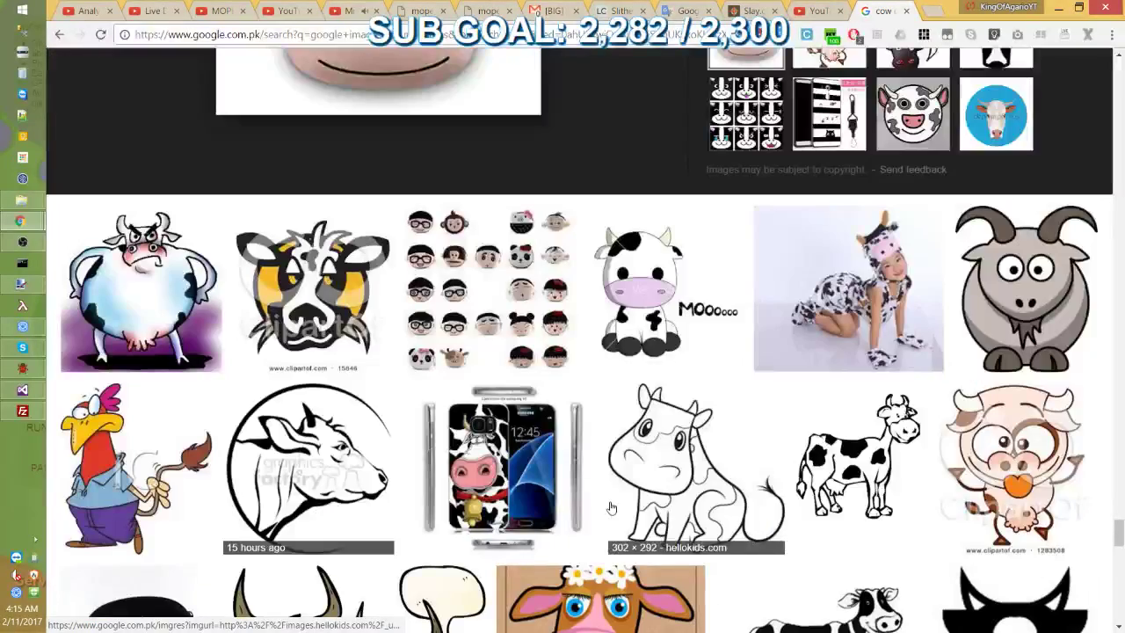
left_click(775, 315)
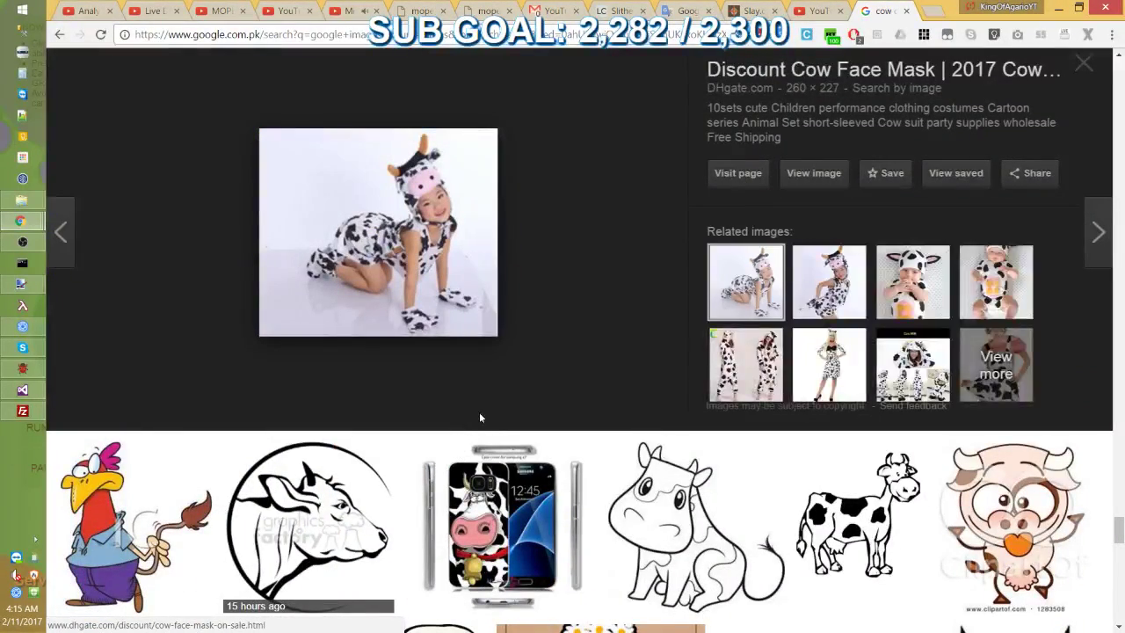
left_click(911, 288)
left_click(800, 291)
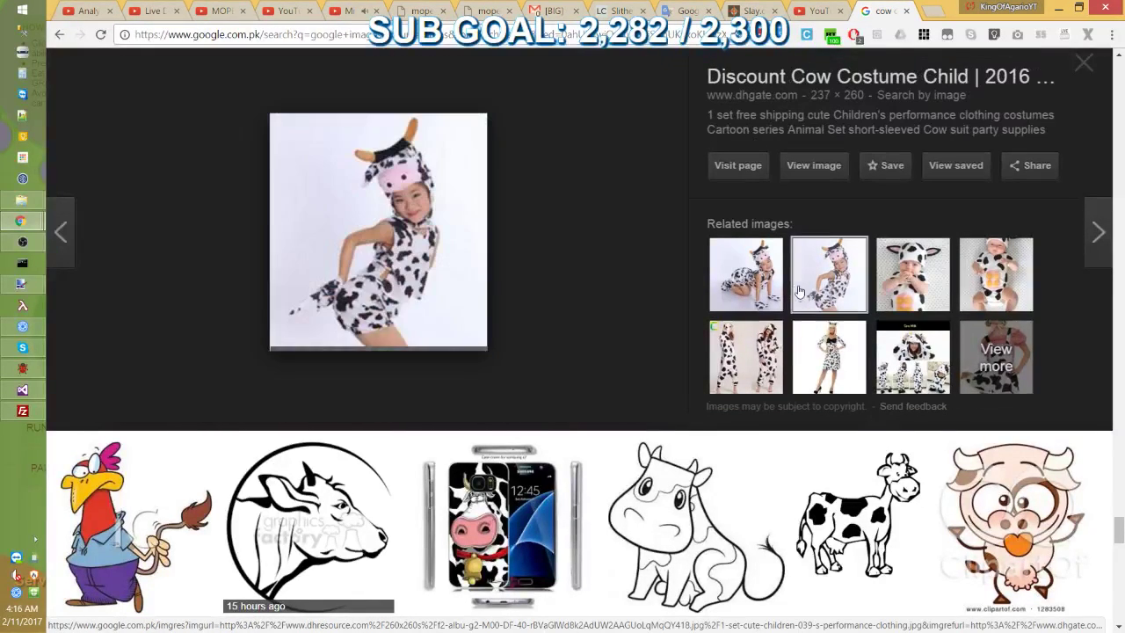
Examine the remaining cow image results for a better cartoon face
scroll(800, 290, "down", 8)
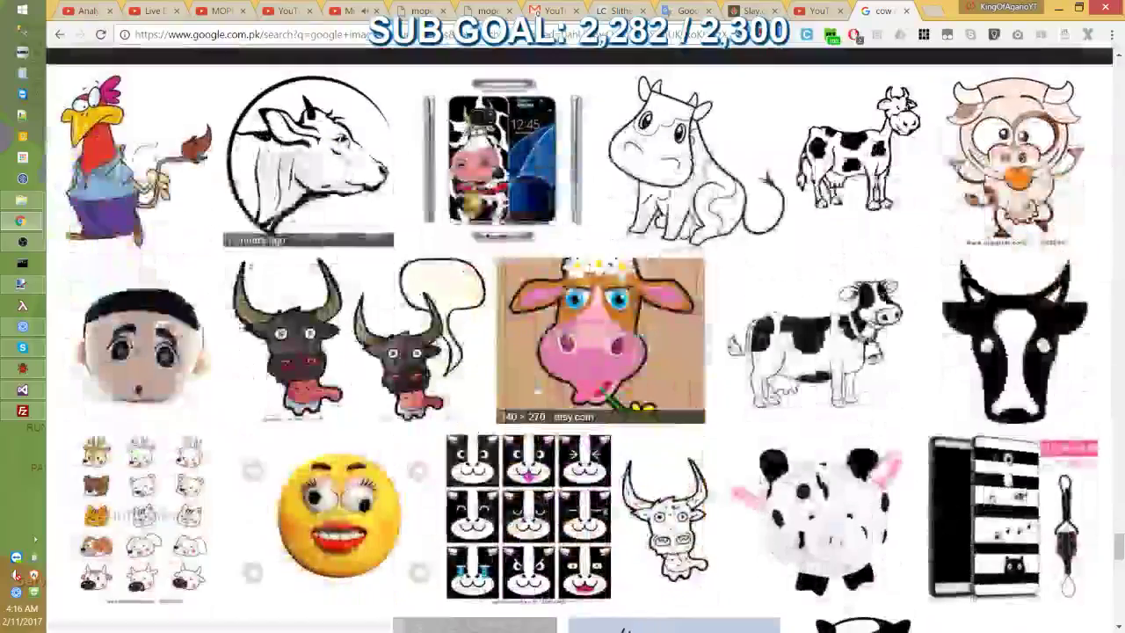
scroll(683, 442, "down", 5)
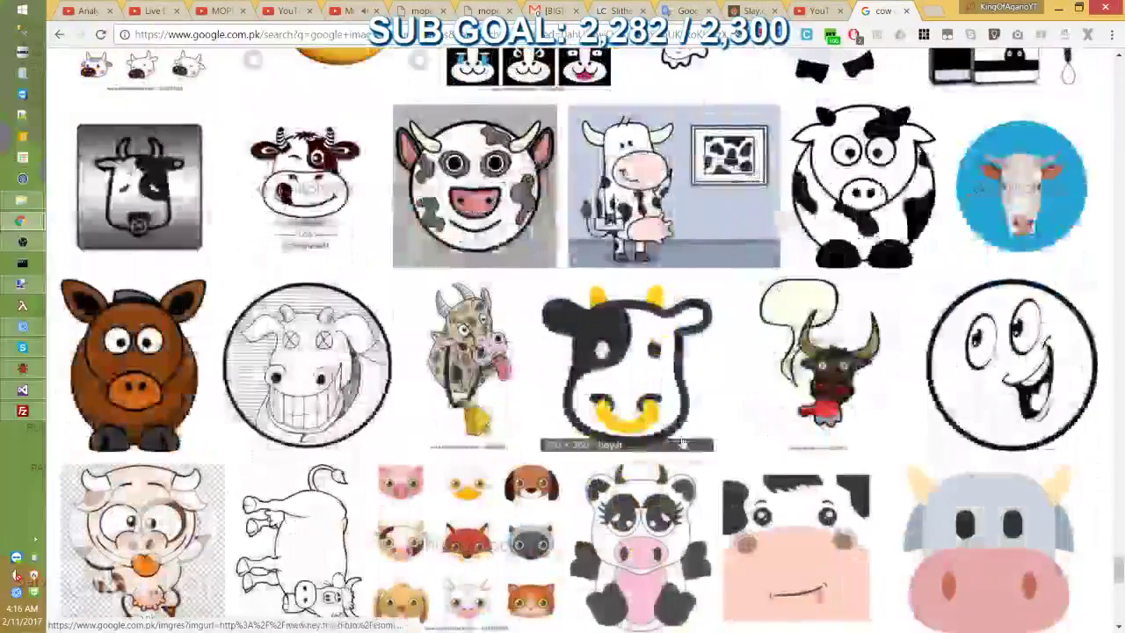
scroll(683, 442, "down", 3)
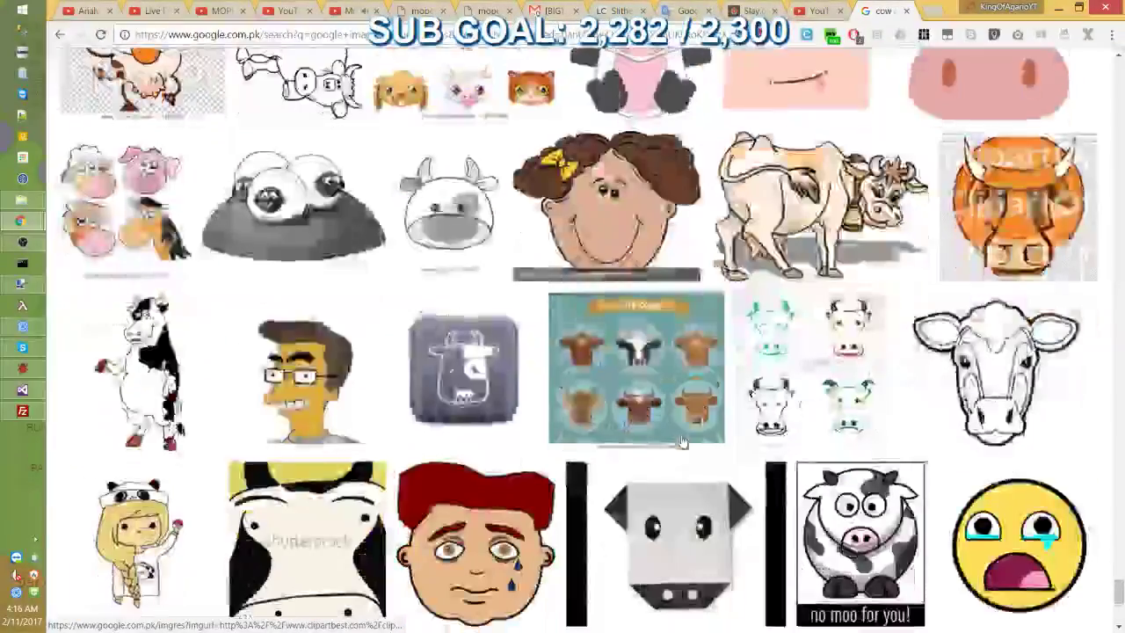
scroll(683, 442, "down", 3)
scroll(683, 443, "up", 3)
scroll(683, 442, "down", 4)
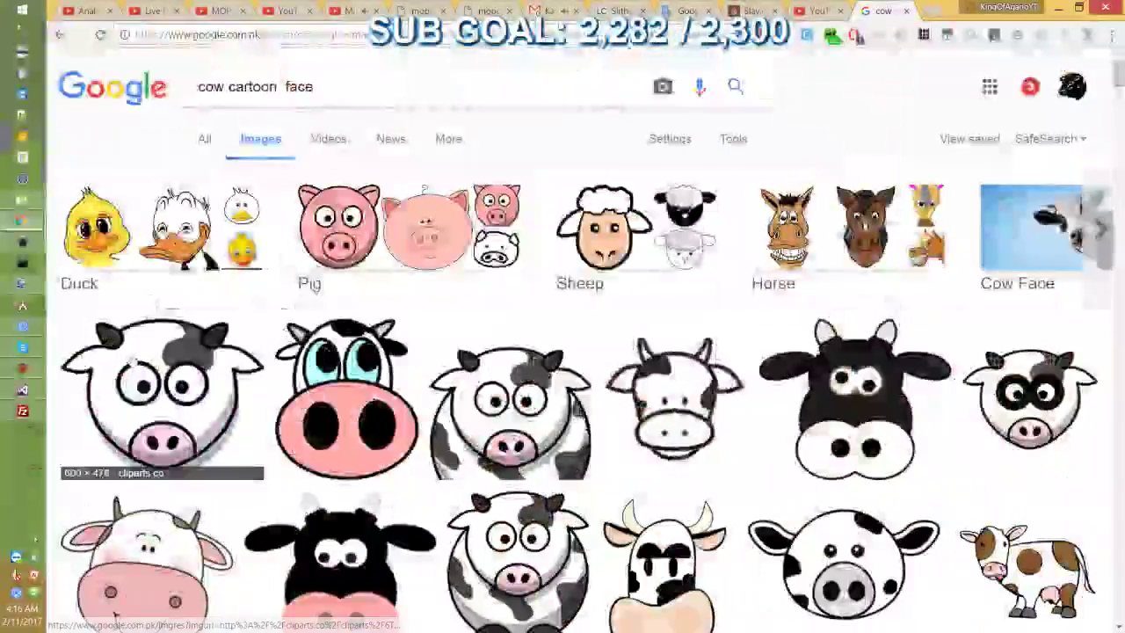
Preview the first result, the 600 × 478 cow face from Cliparts.co, and copy its image
left_click(162, 378)
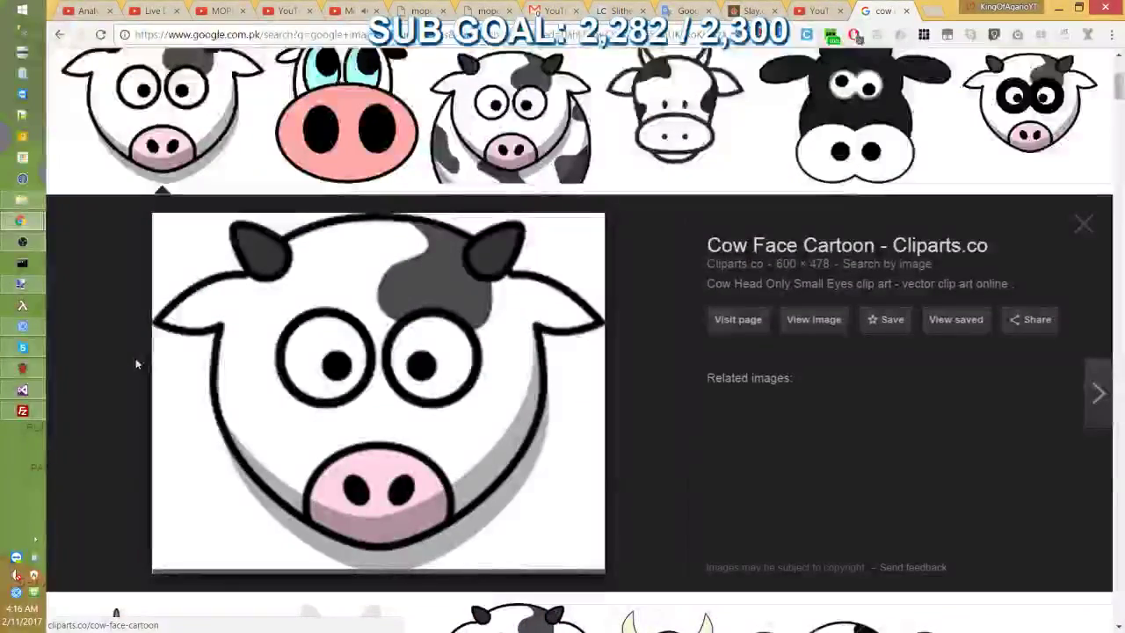
right_click(421, 348)
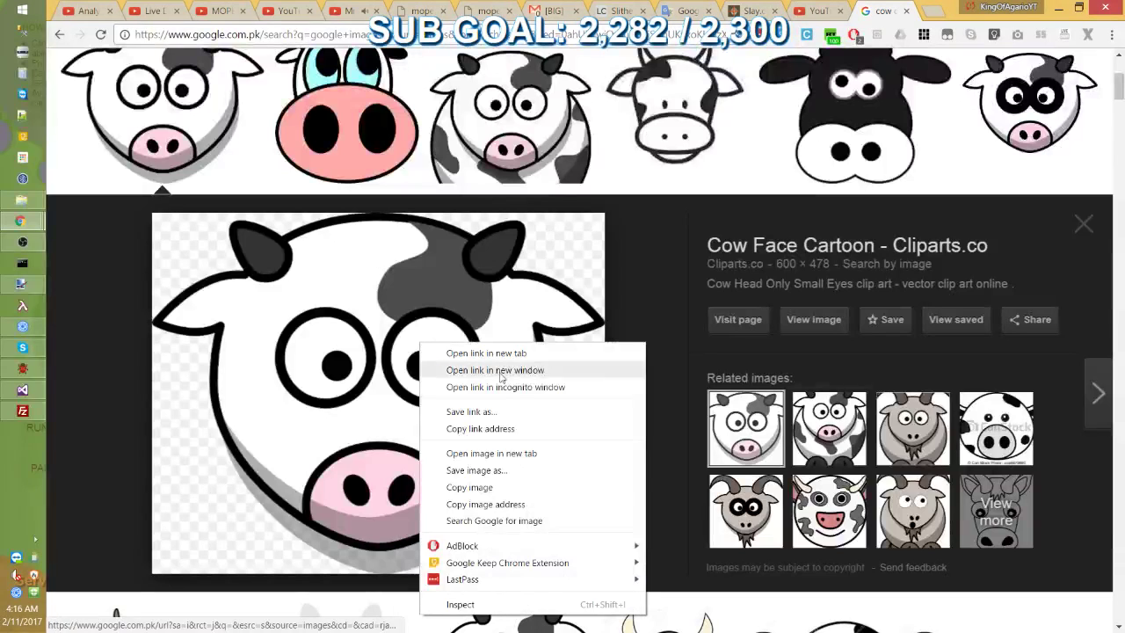
left_click(498, 490)
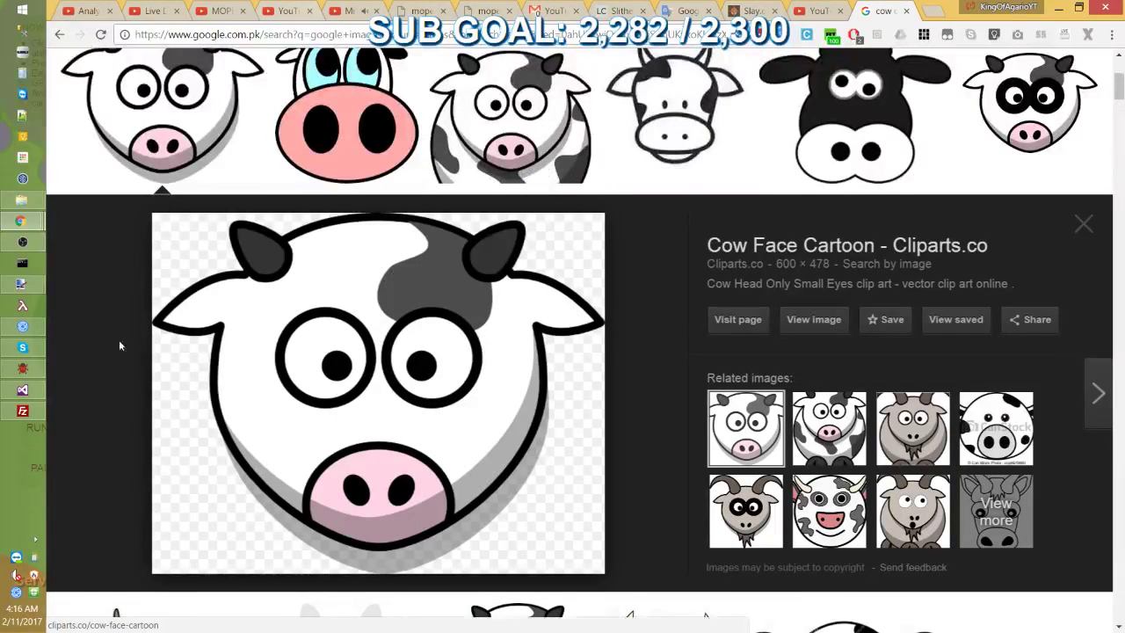
Switch to paint.net, open [big]RUSSIA.png from the custom folder, and close it again
mouse_move(18, 284)
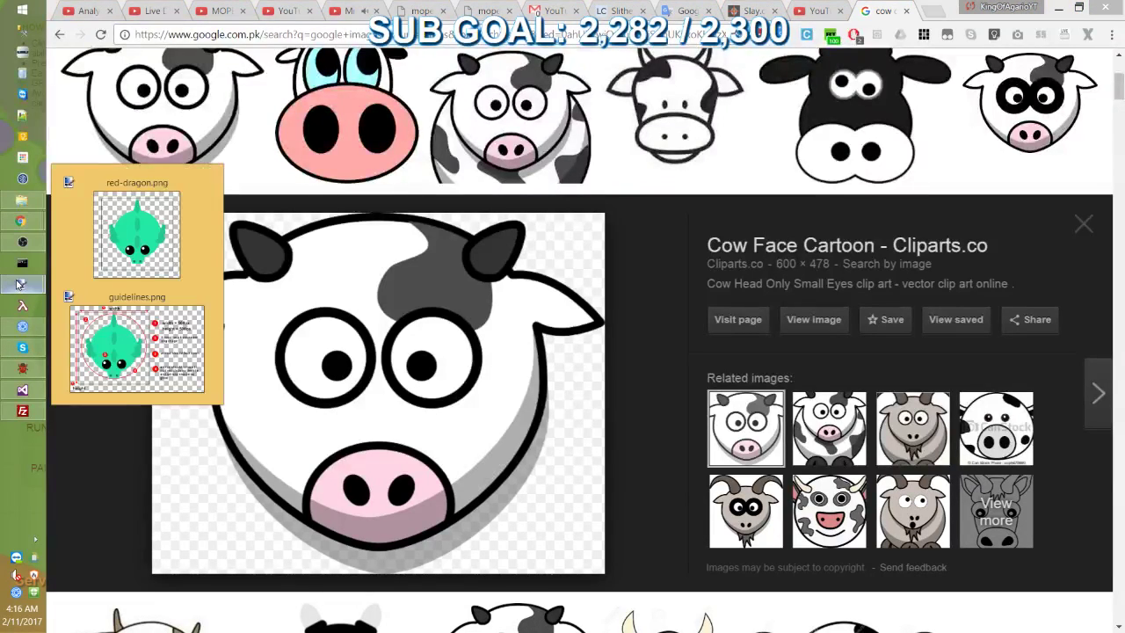
left_click(130, 253)
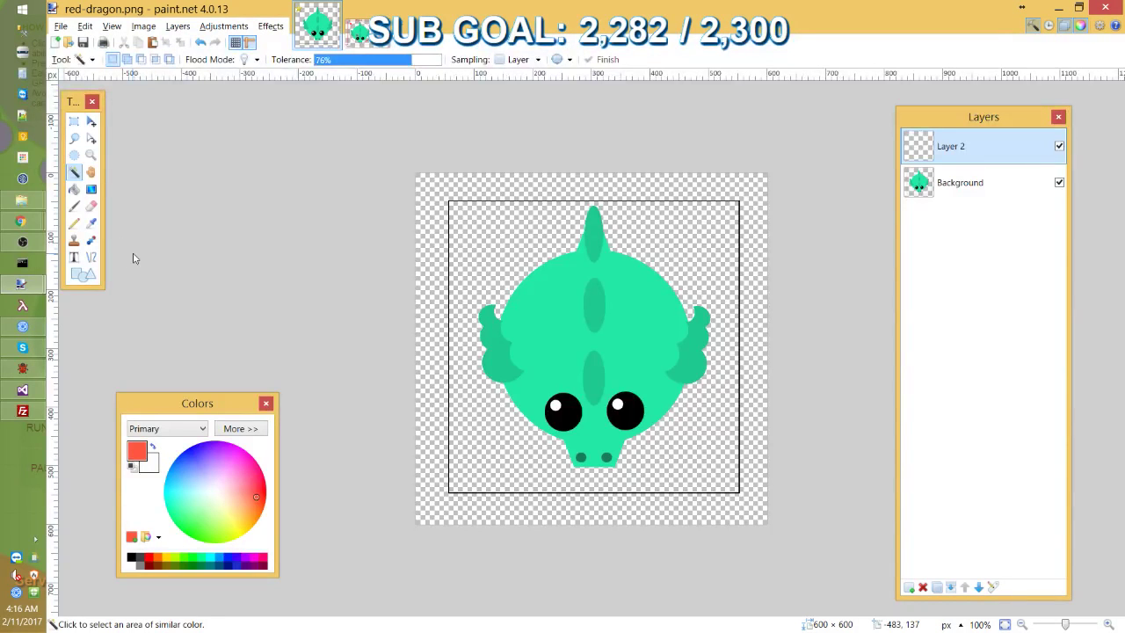
key("ctrl+o")
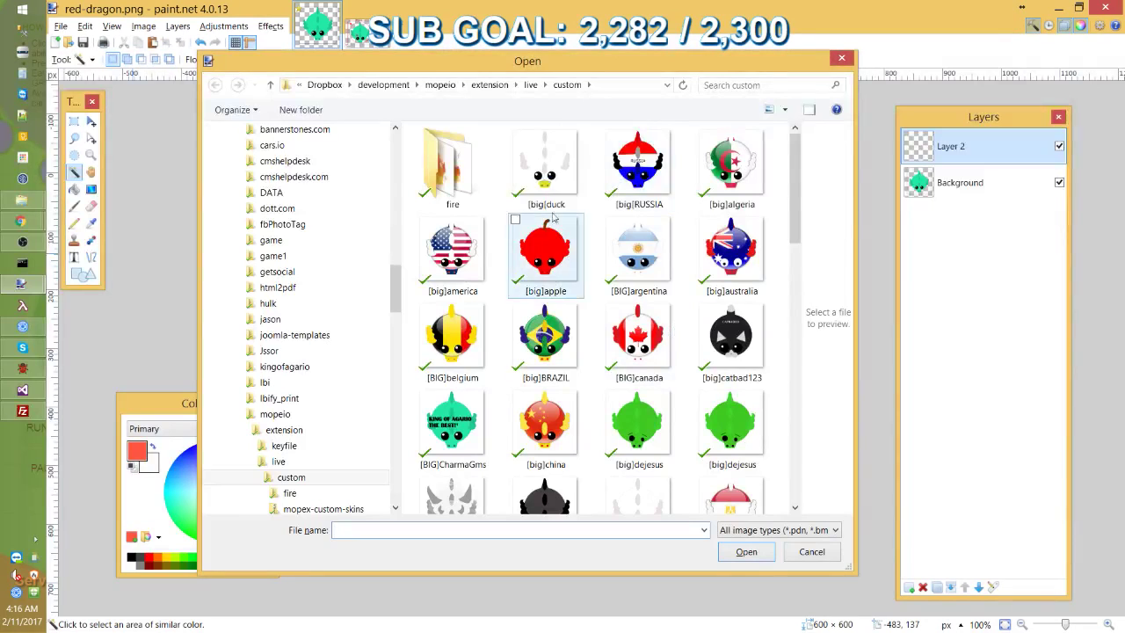
double_click(630, 172)
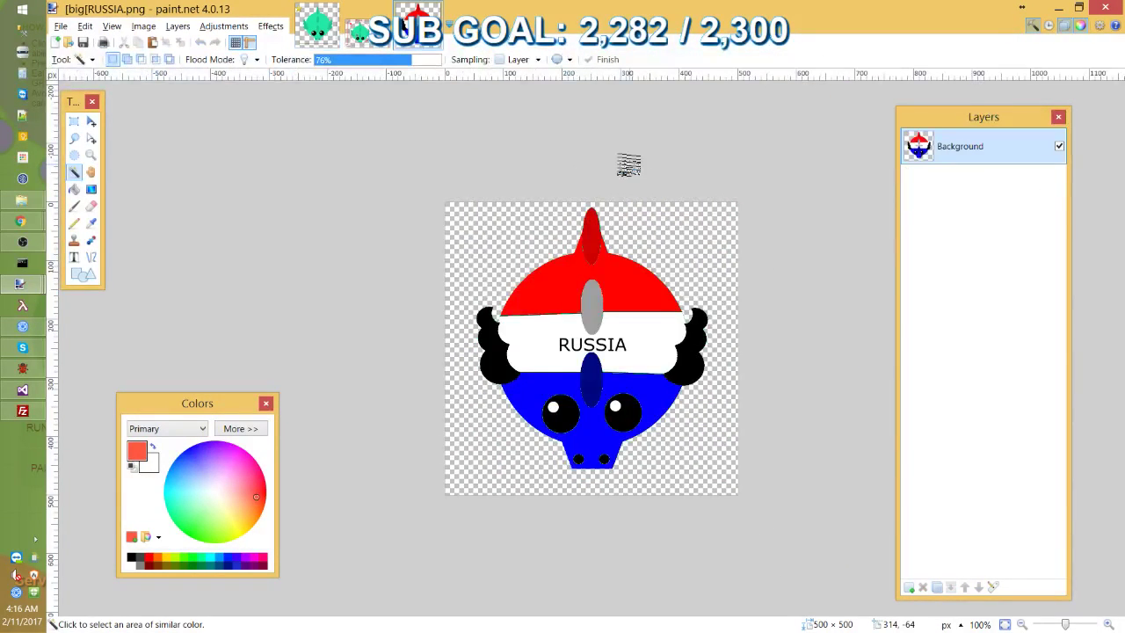
key("ctrl+w")
Check the custom skins folder for paint.net (*.pdn) files
key("ctrl+o")
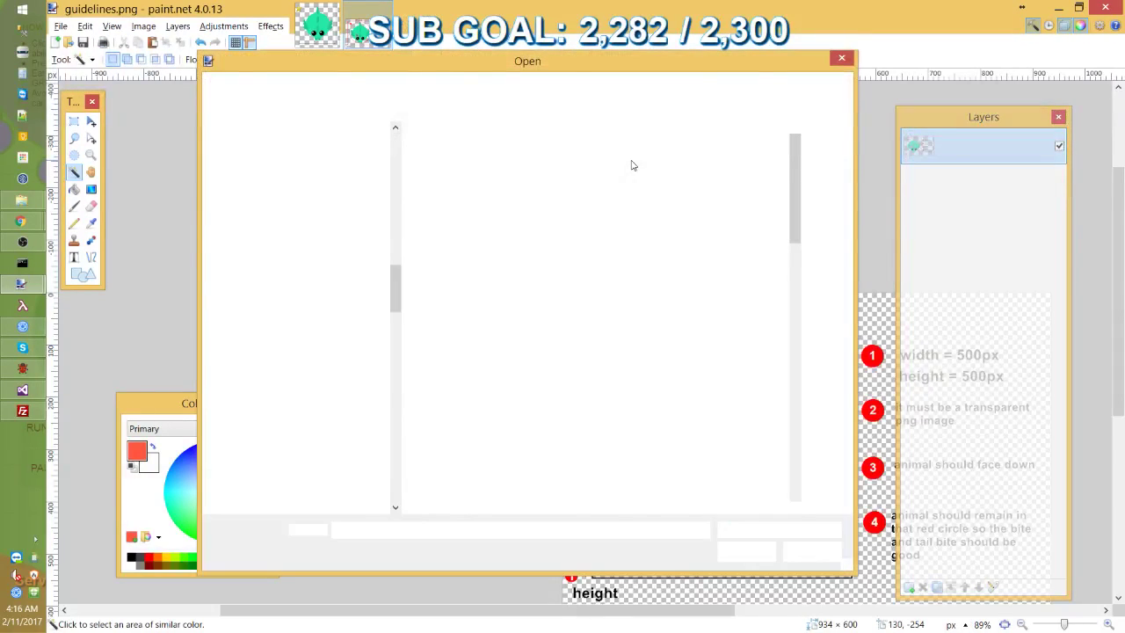
left_click(748, 531)
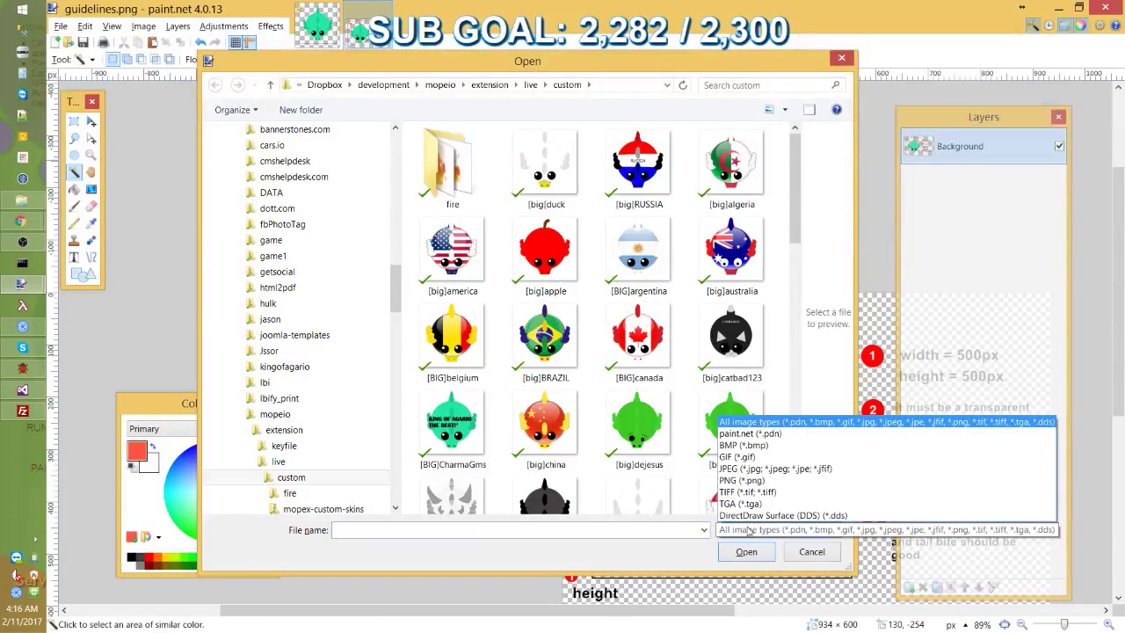
left_click(751, 431)
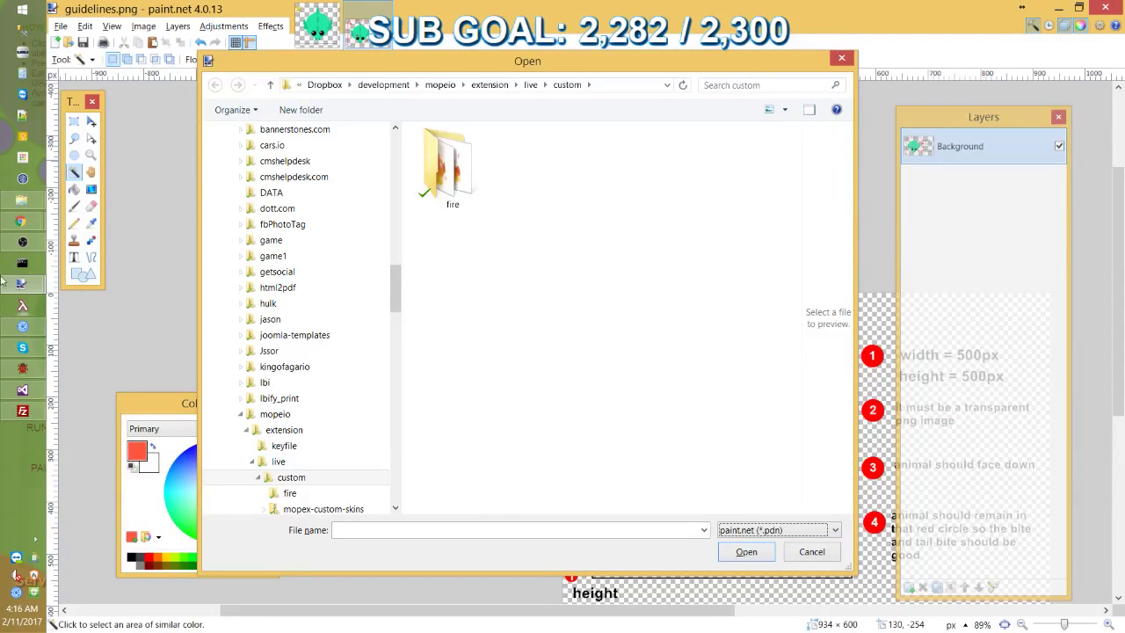
Open the layered [big]america.pdn skin from the flags folder in File Explorer
right_click(34, 214)
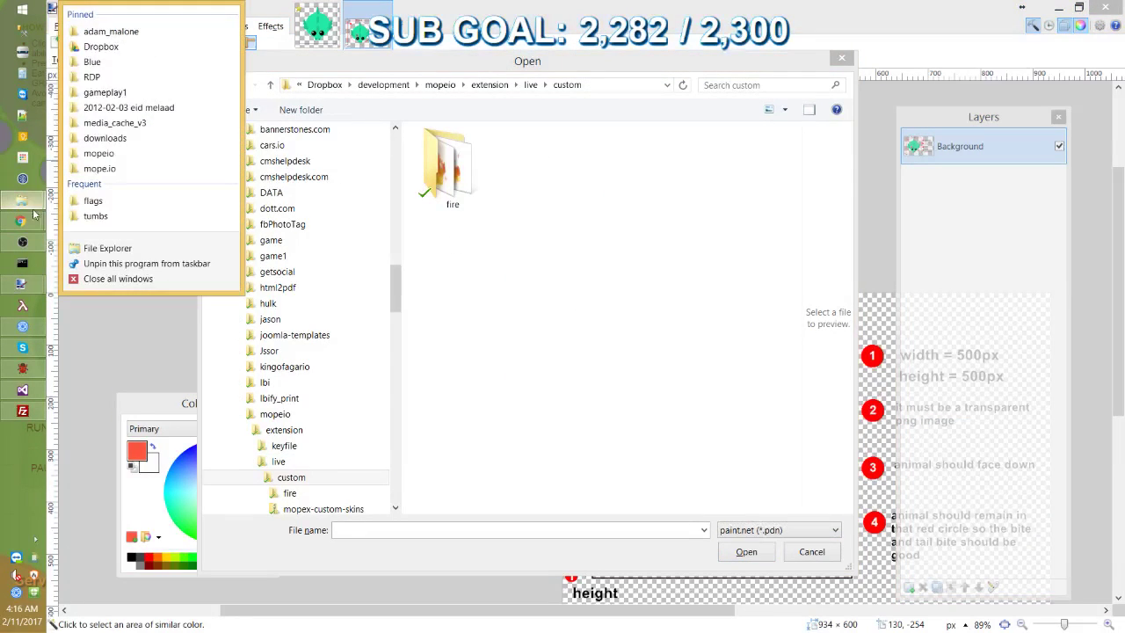
left_click(93, 201)
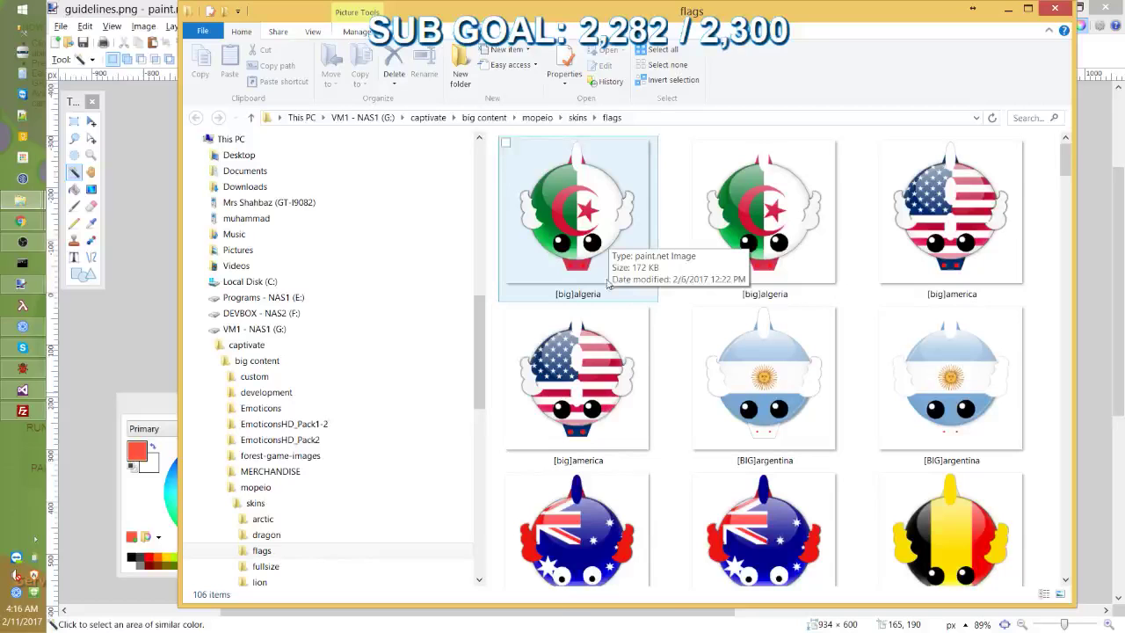
double_click(606, 398)
left_click(1103, 6)
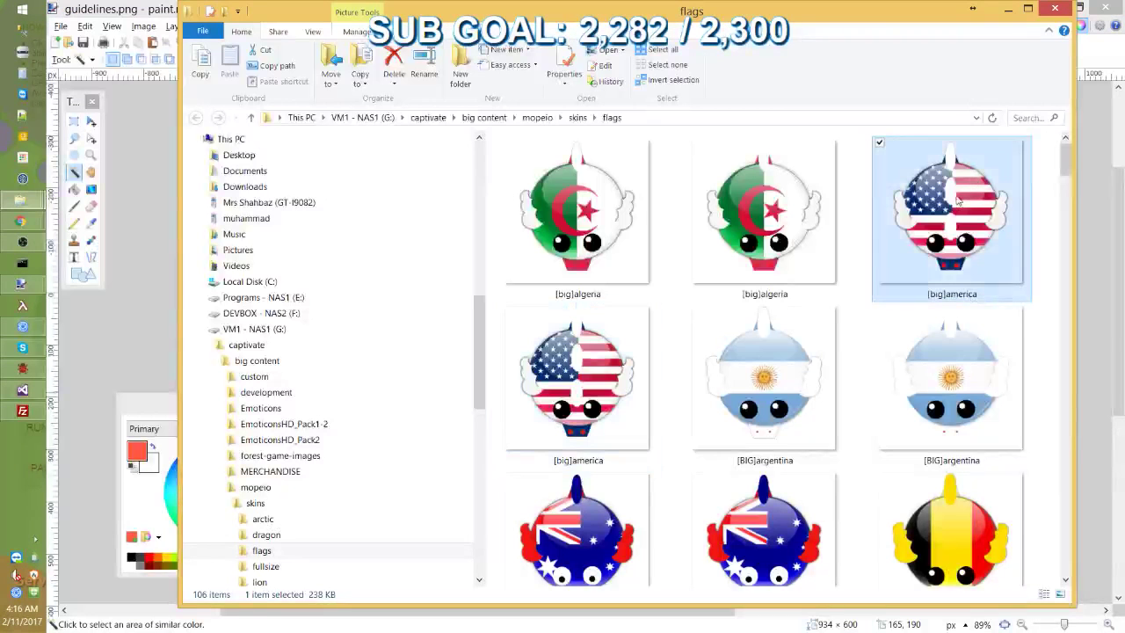
double_click(959, 201)
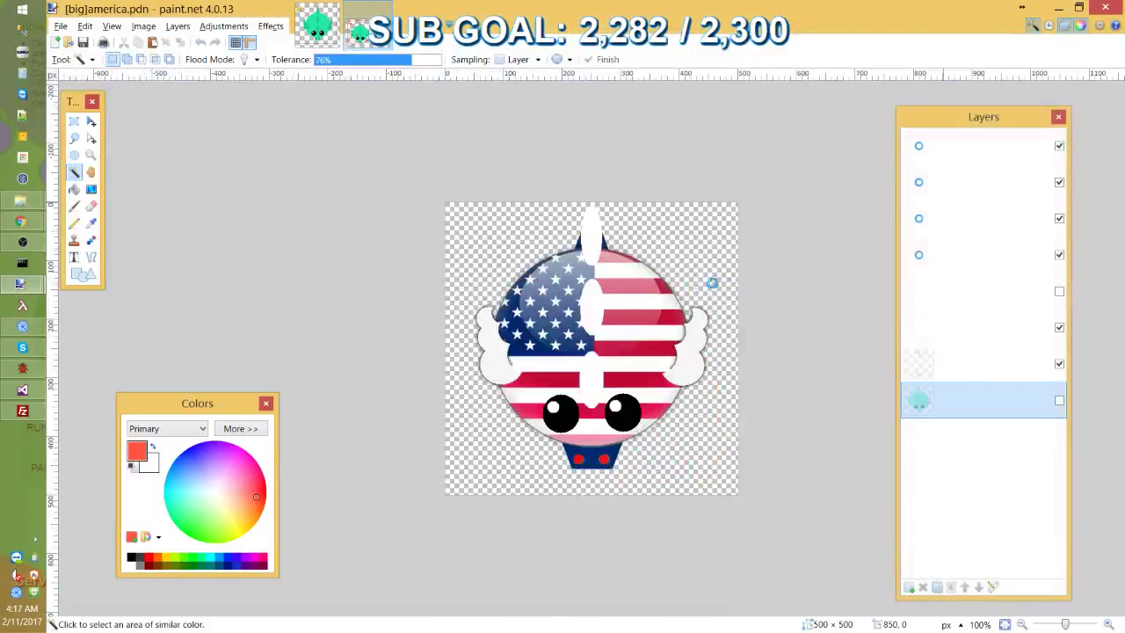
Add an empty layer above the American flag layer, and delete the flag layer and the hidden Layer 2
left_click(969, 268)
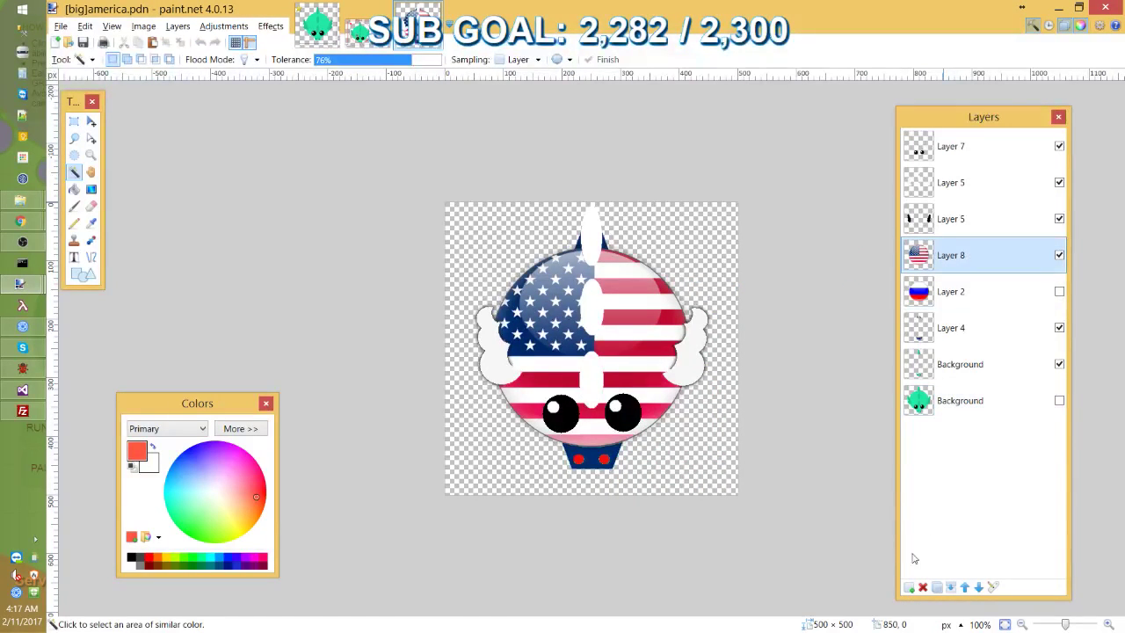
left_click(909, 588)
left_click(1029, 295)
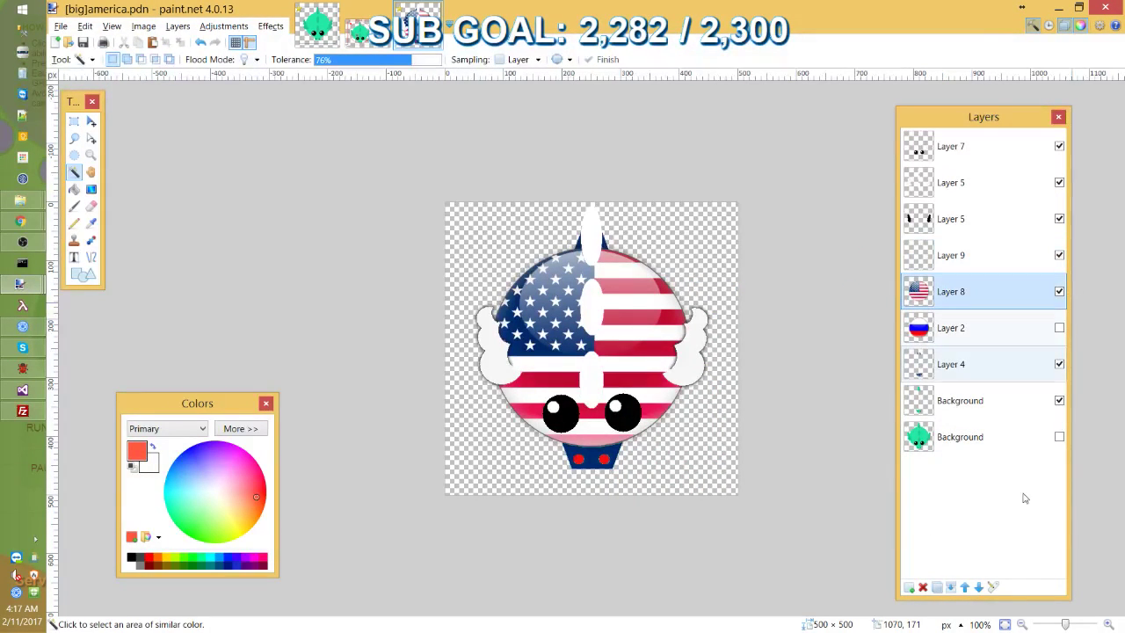
left_click(922, 587)
left_click(923, 587)
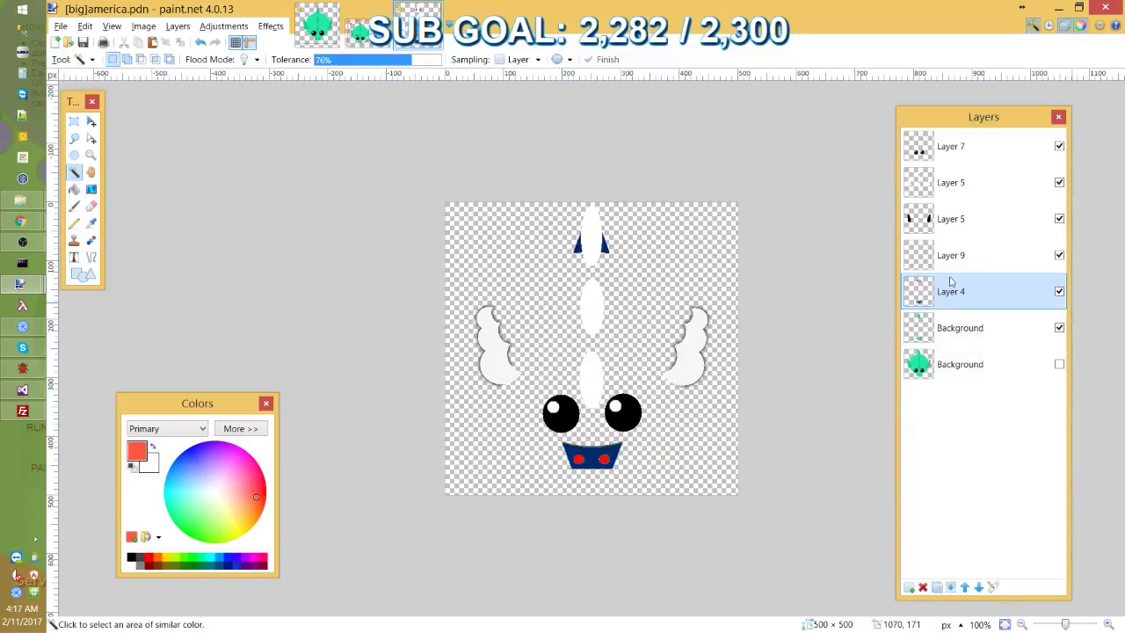
Paste the cow face into Layer 9 at unchanged canvas size, shrink it to about 522 × 416 pixels, and show the bottom Background layer
left_click(953, 255)
key("ctrl+v")
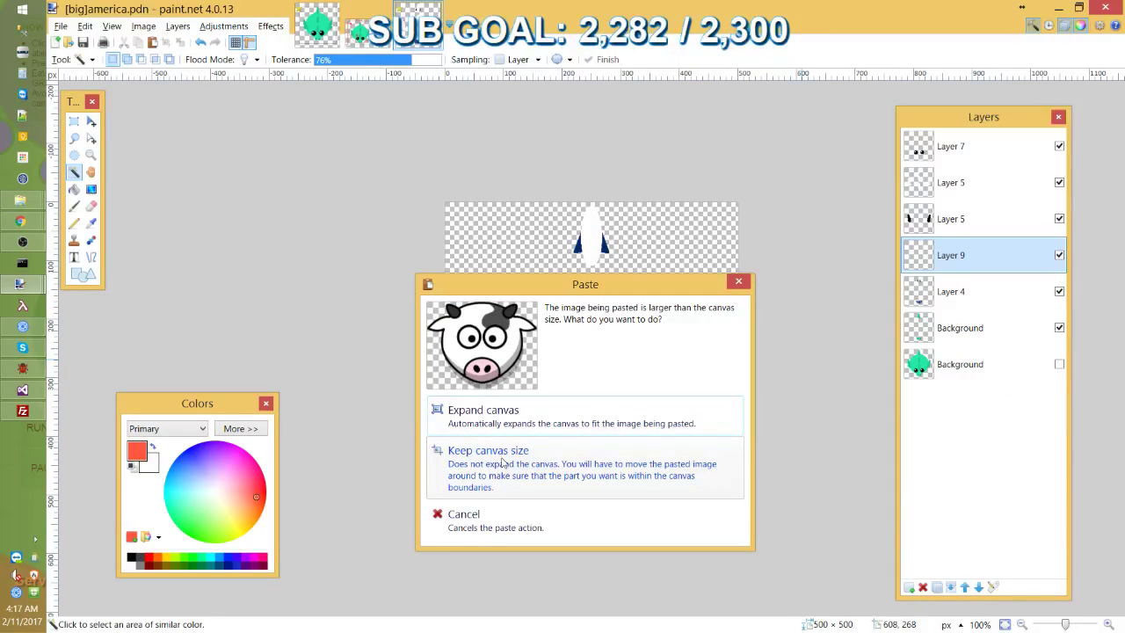
left_click(503, 464)
left_click_drag(794, 203, 751, 238)
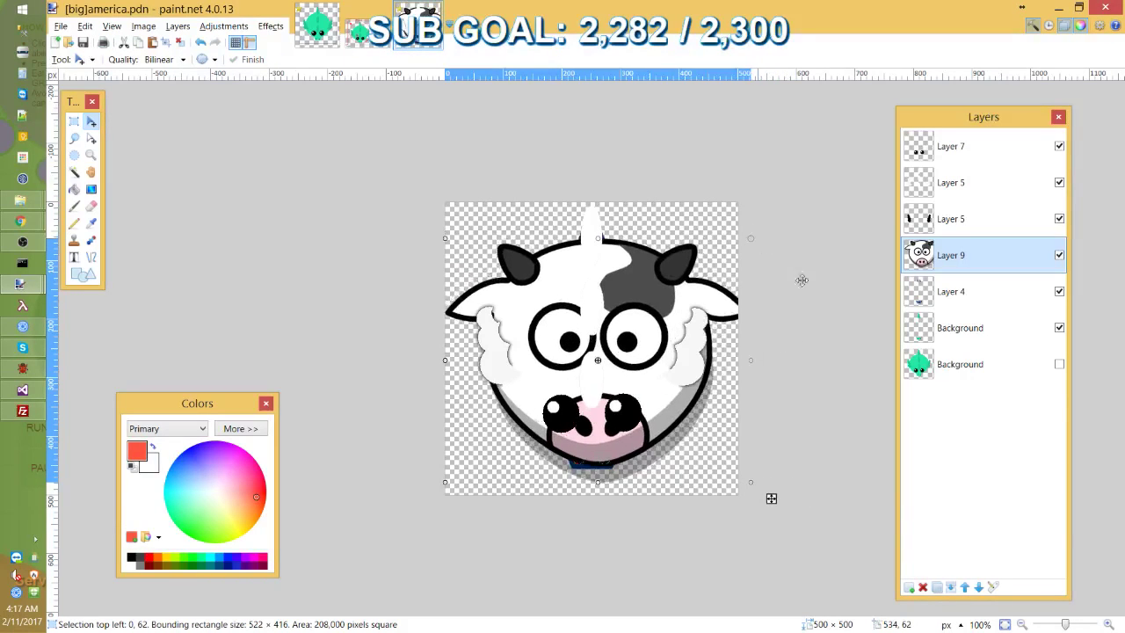
left_click(1060, 365)
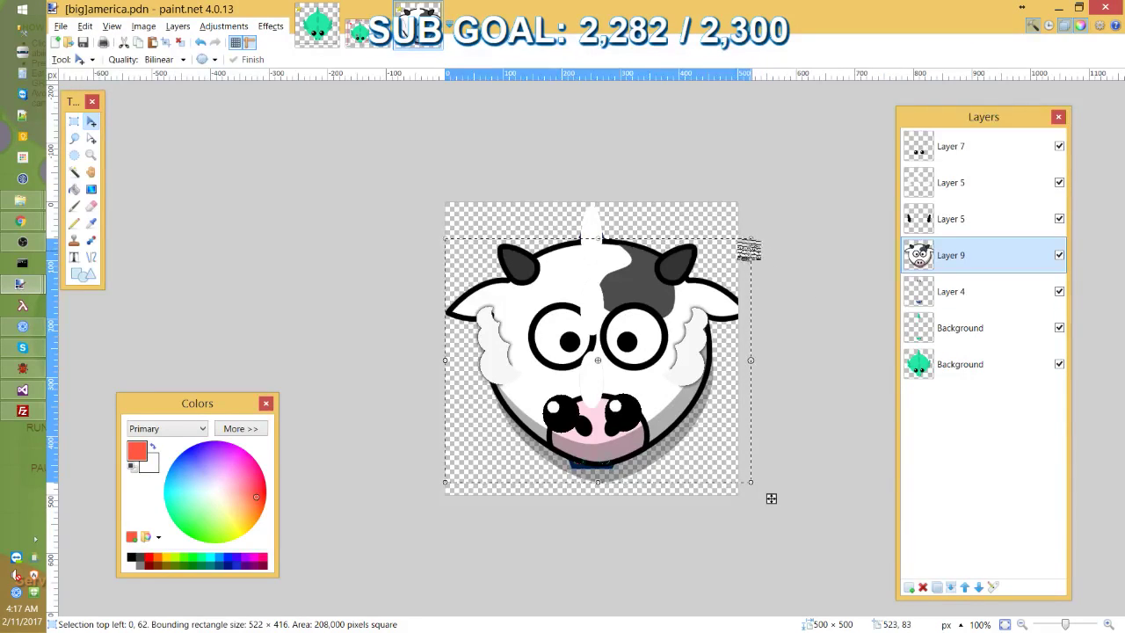
Shrink the cow face to about 477 × 380 pixels, and hide Layer 7, both Layer 5 layers, Layer 4 and the upper Background layer
left_click_drag(747, 240, 723, 257)
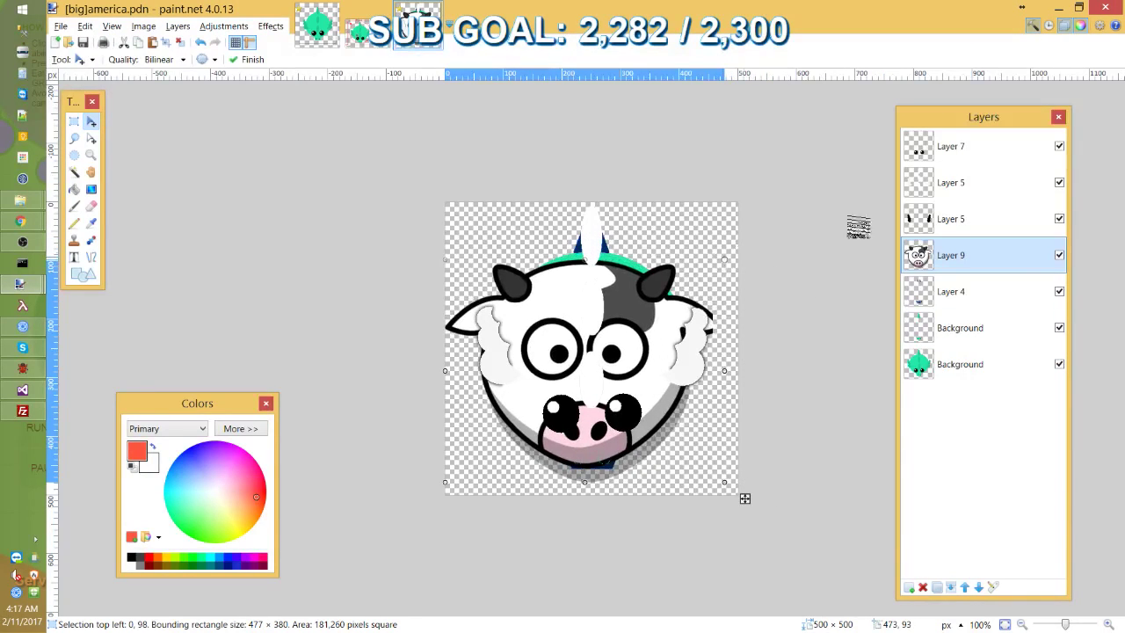
left_click(1059, 219)
left_click(1060, 182)
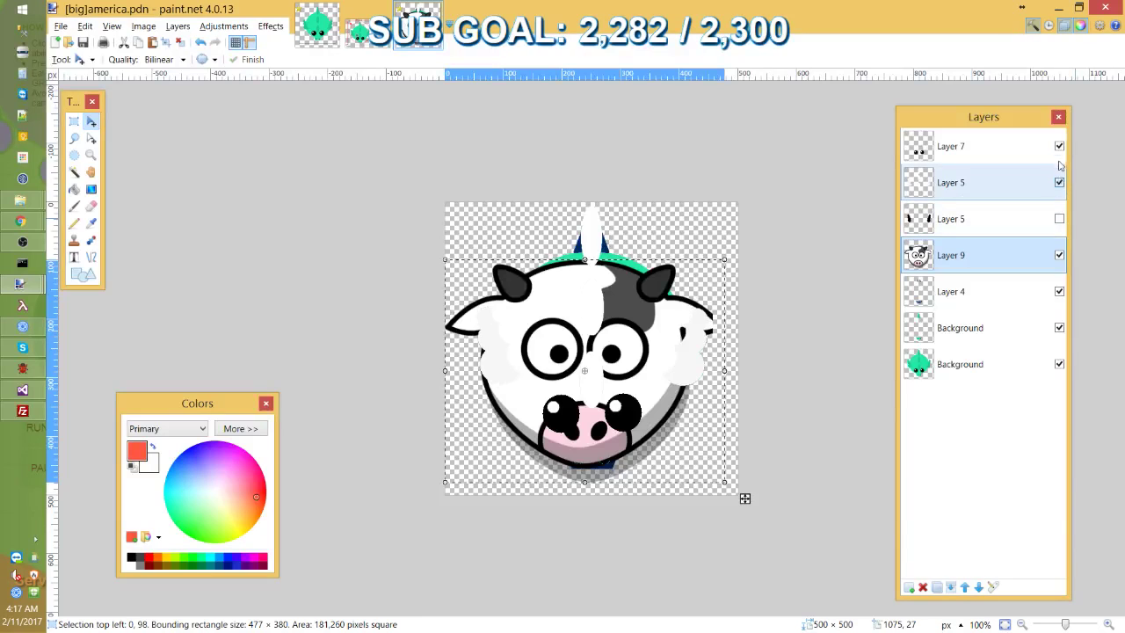
left_click(1059, 146)
left_click(1060, 327)
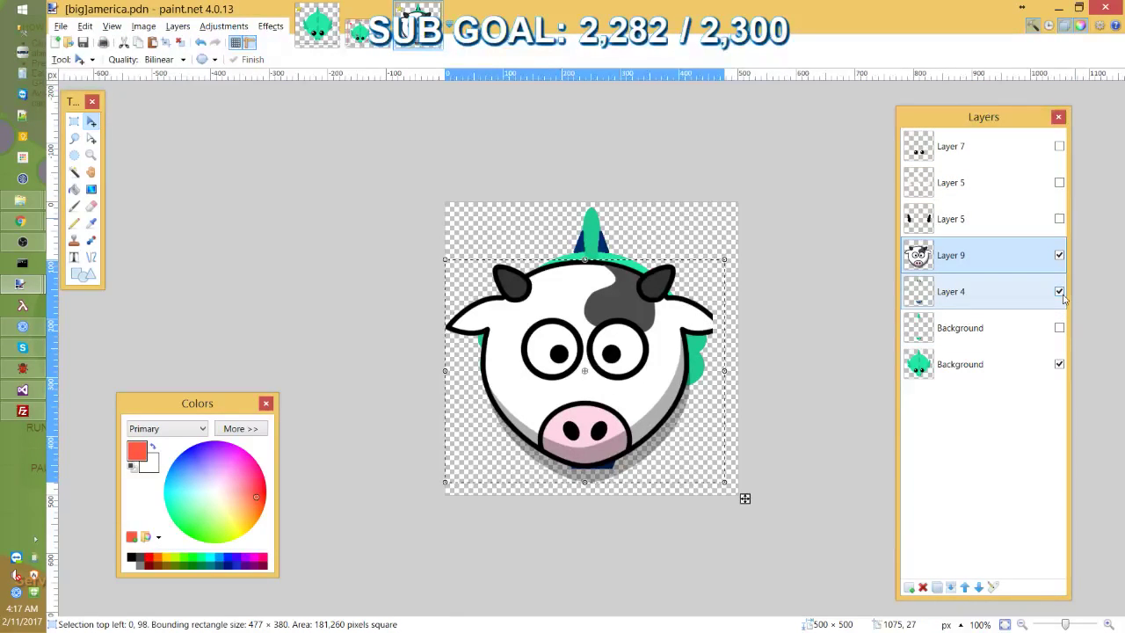
left_click(1061, 294)
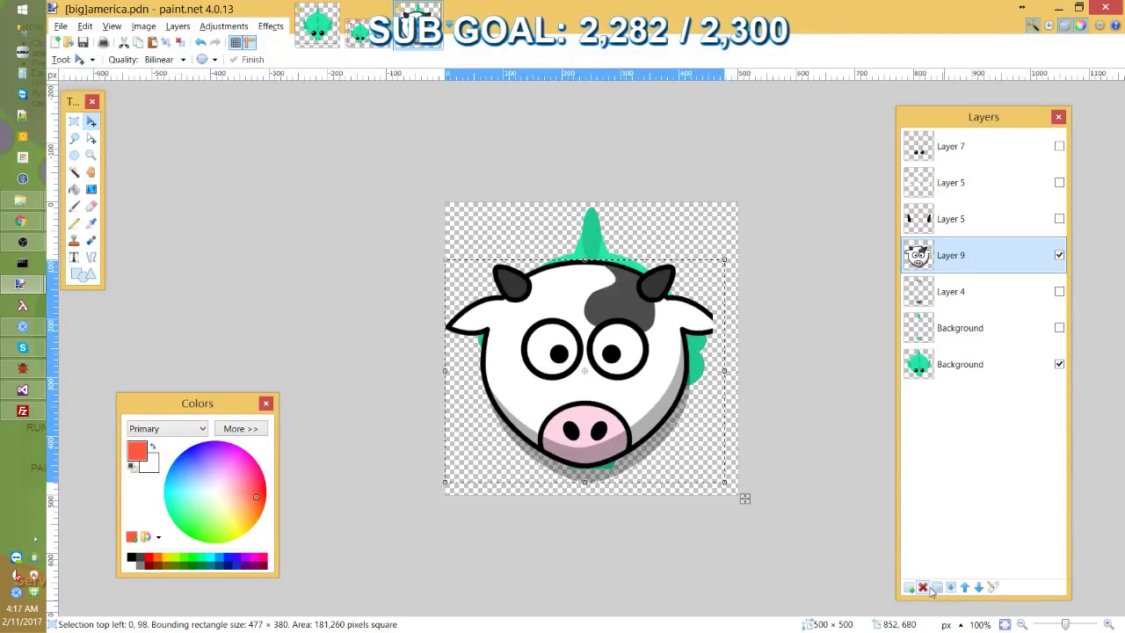
Replace the cow face in Layer 9 with a fresh paste at unchanged canvas size, scaled to about 493 × 392 pixels and centred over the template
key("Delete")
key("ctrl+v")
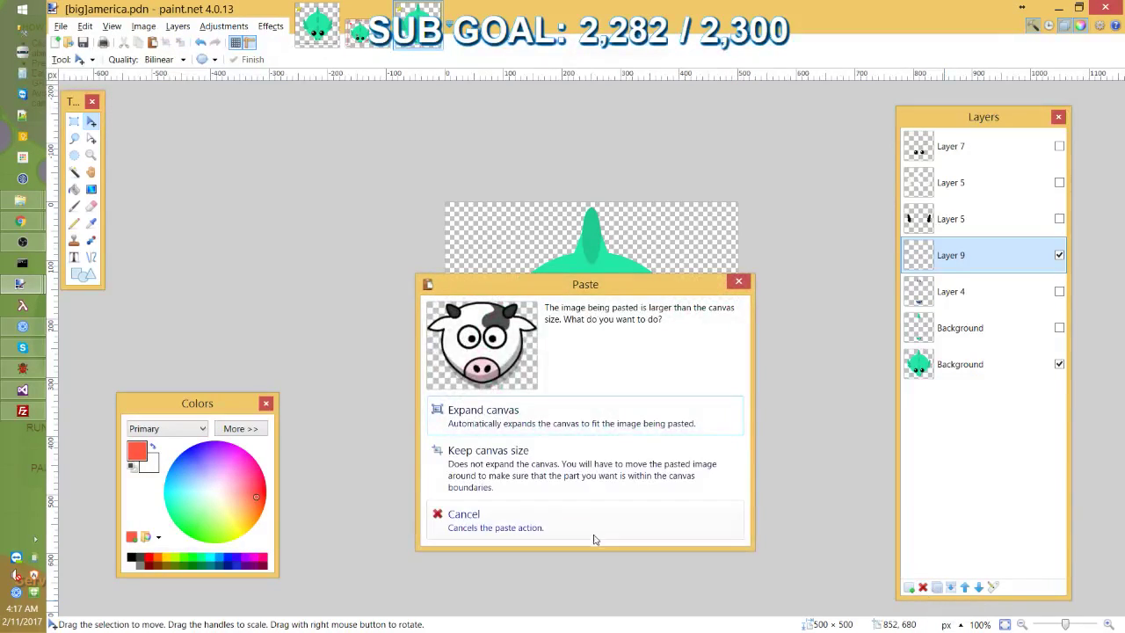
left_click(561, 464)
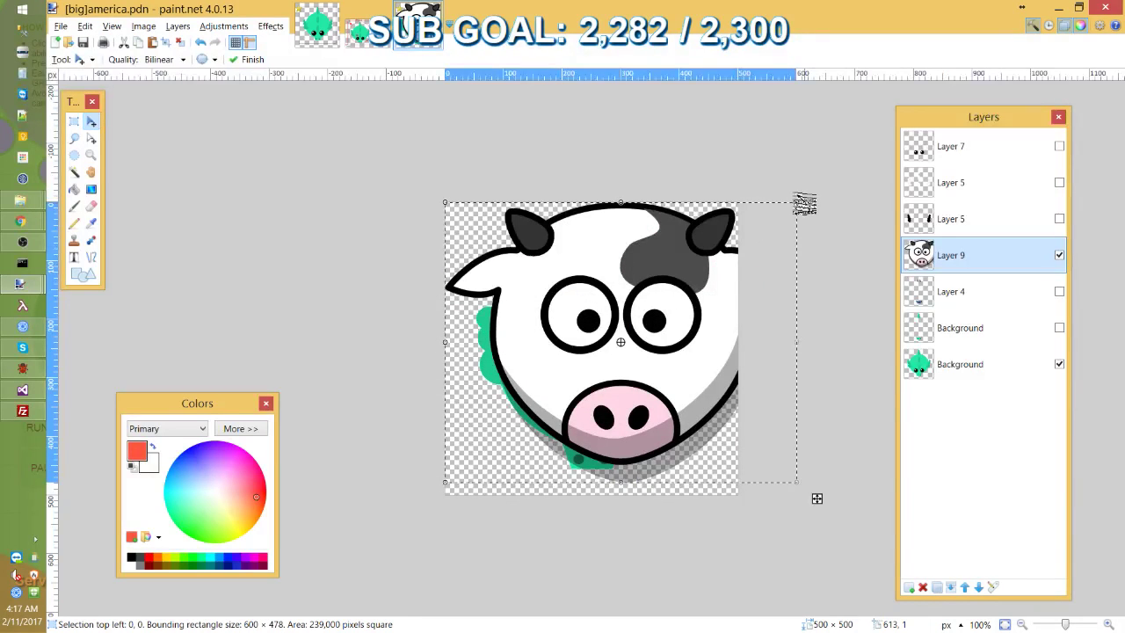
left_click_drag(754, 229, 724, 227)
left_click_drag(594, 298, 594, 288)
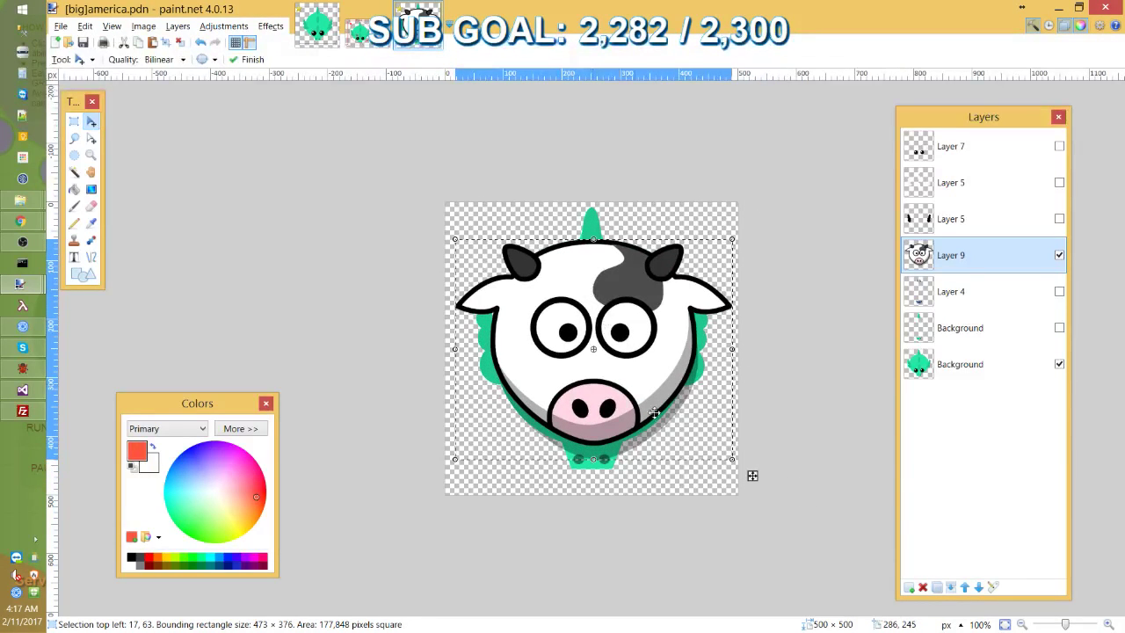
left_click_drag(734, 462, 745, 473)
left_click_drag(602, 359, 588, 373)
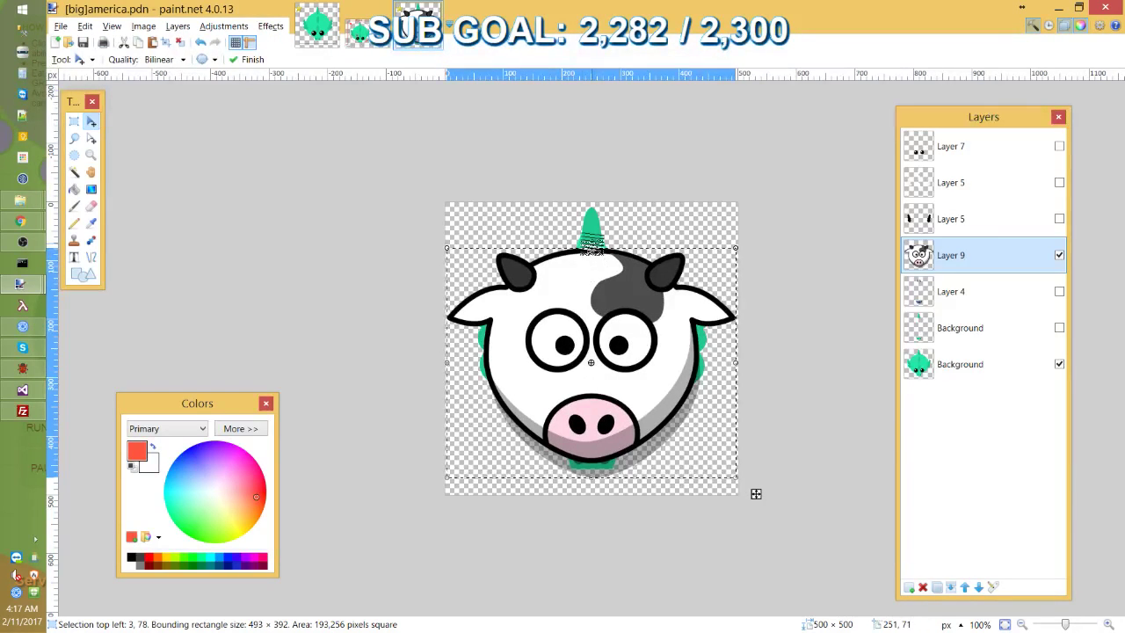
Stretch the cow face vertically to about 493 × 455 pixels so it covers more of the green template, and deselect it
left_click_drag(590, 248, 591, 228)
key("Down")
key("Down")
key("Down")
key("Down")
key("Down")
key("Down")
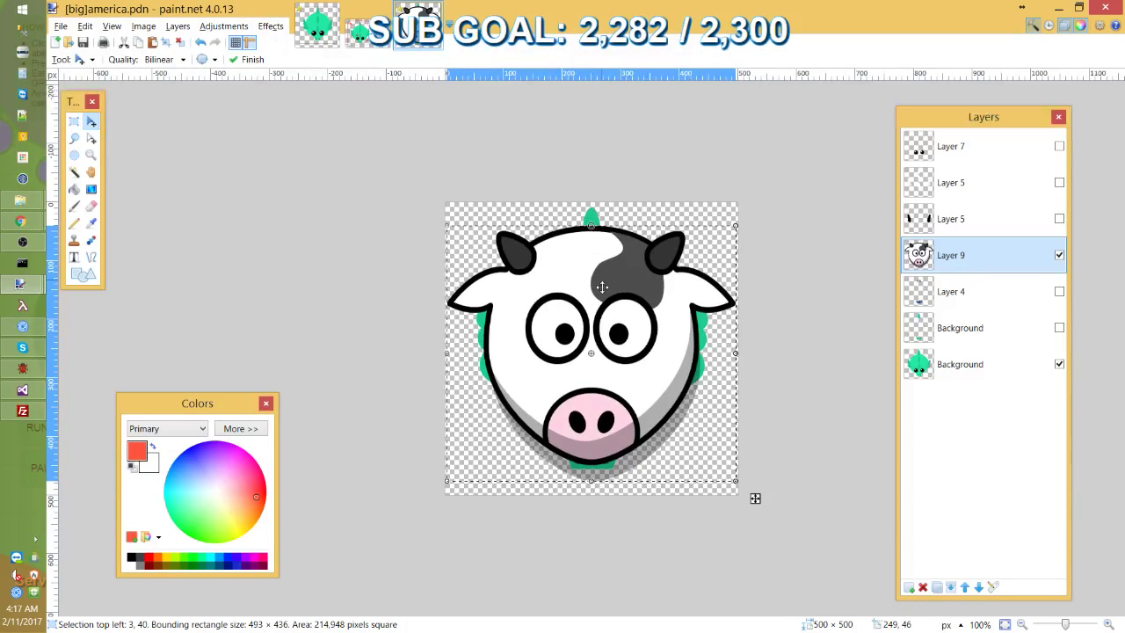
left_click_drag(602, 287, 602, 291)
left_click_drag(594, 236, 591, 221)
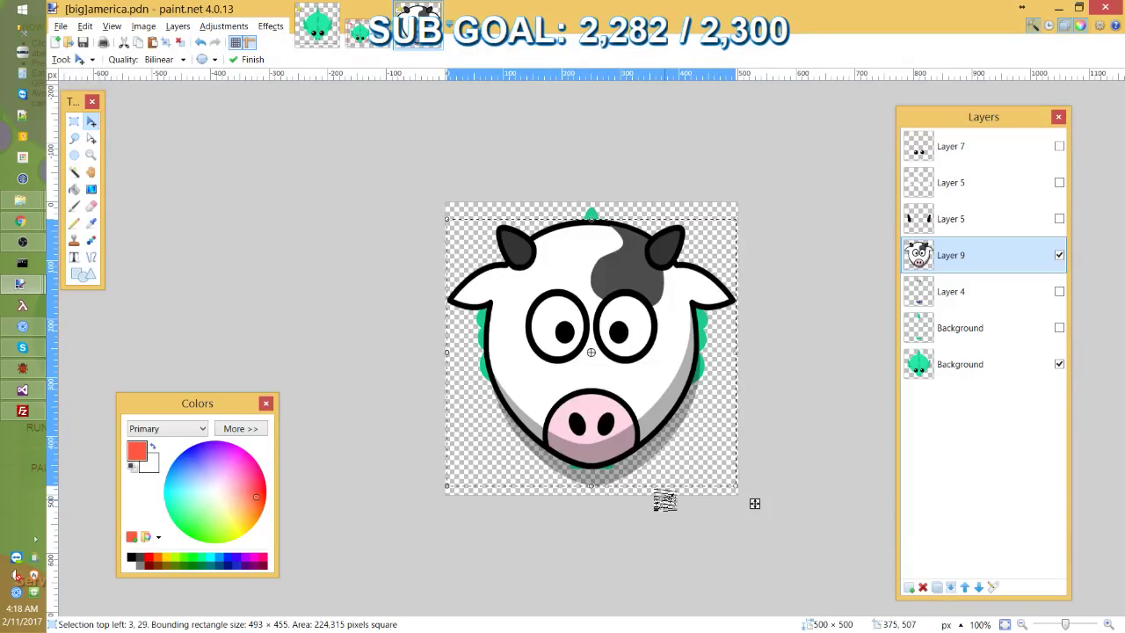
key("ctrl+d")
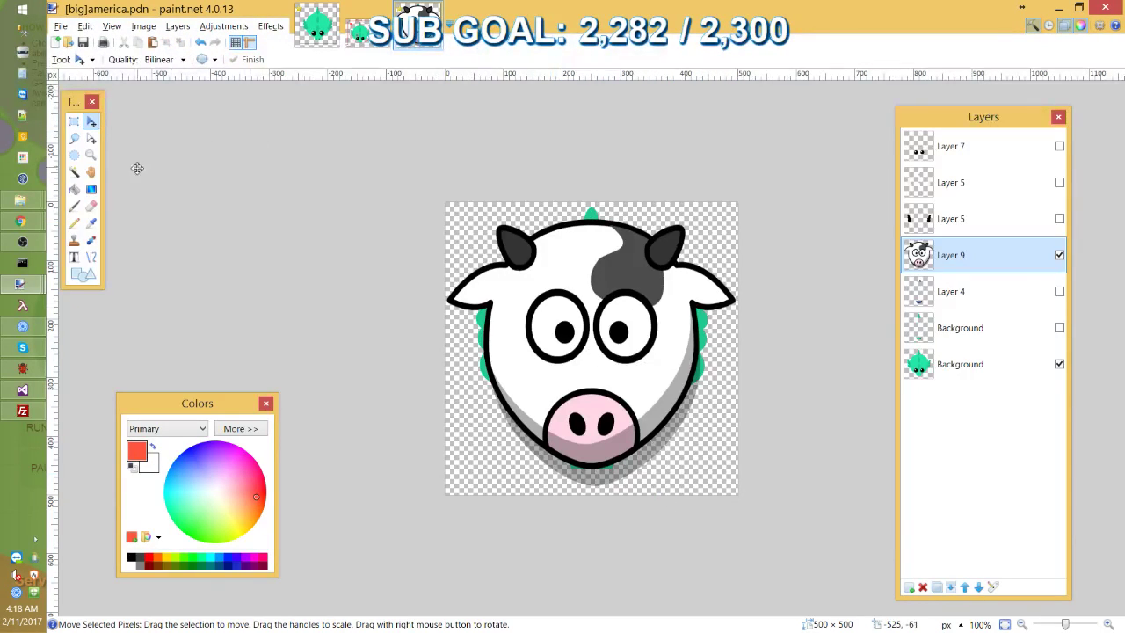
Delete the grey drop shadow beneath the cow face using a Magic Wand selection at 23% tolerance, and clear the selection
left_click(74, 172)
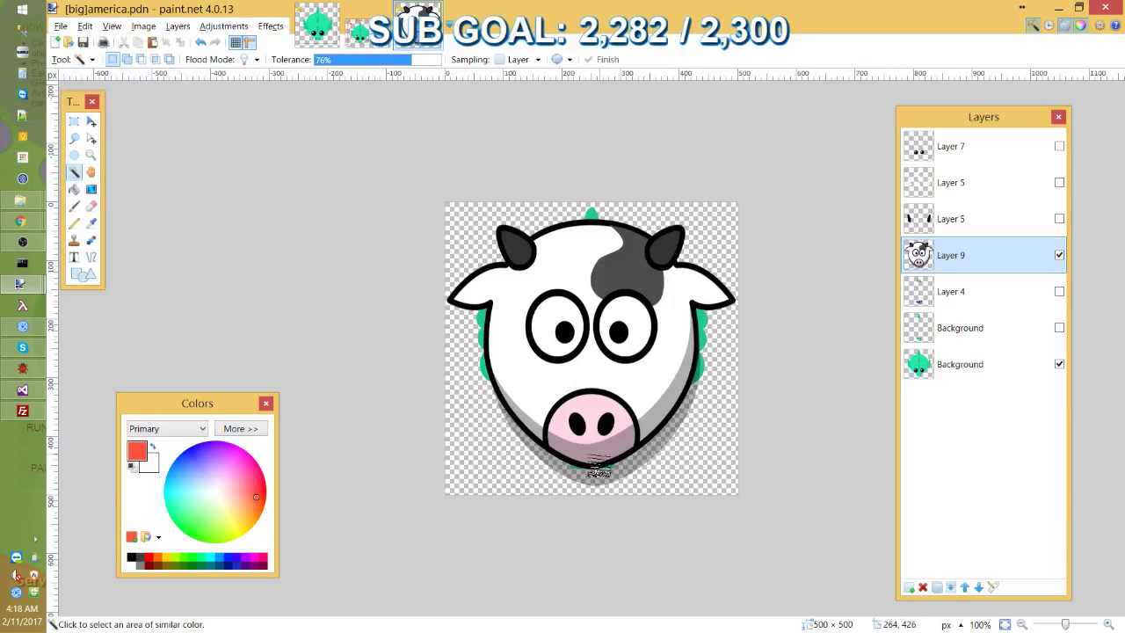
left_click(599, 478)
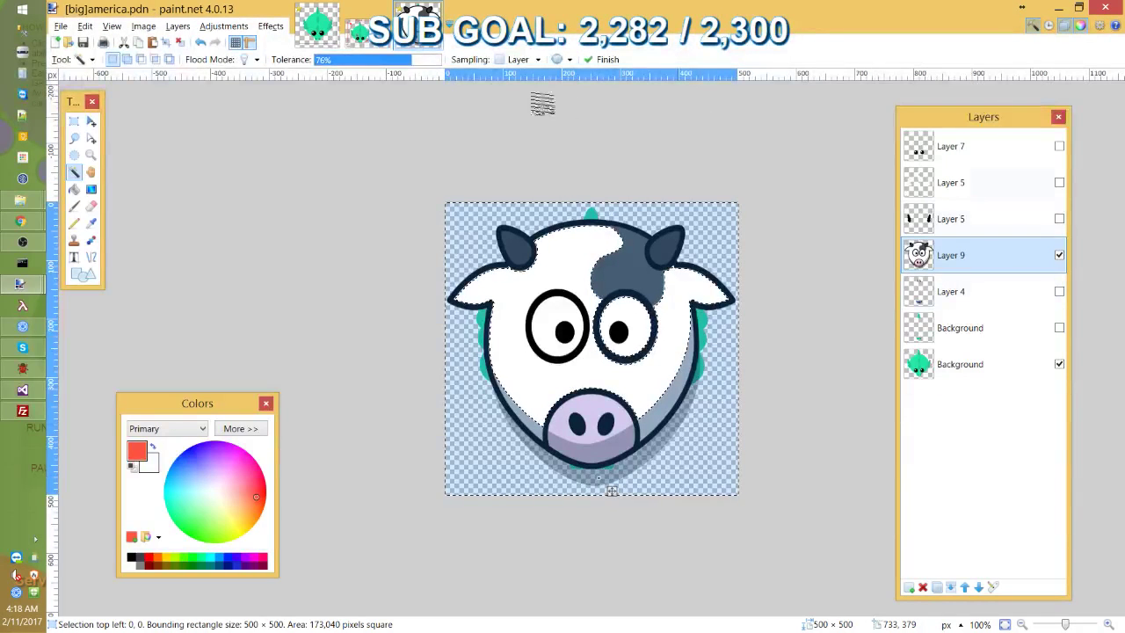
left_click(344, 59)
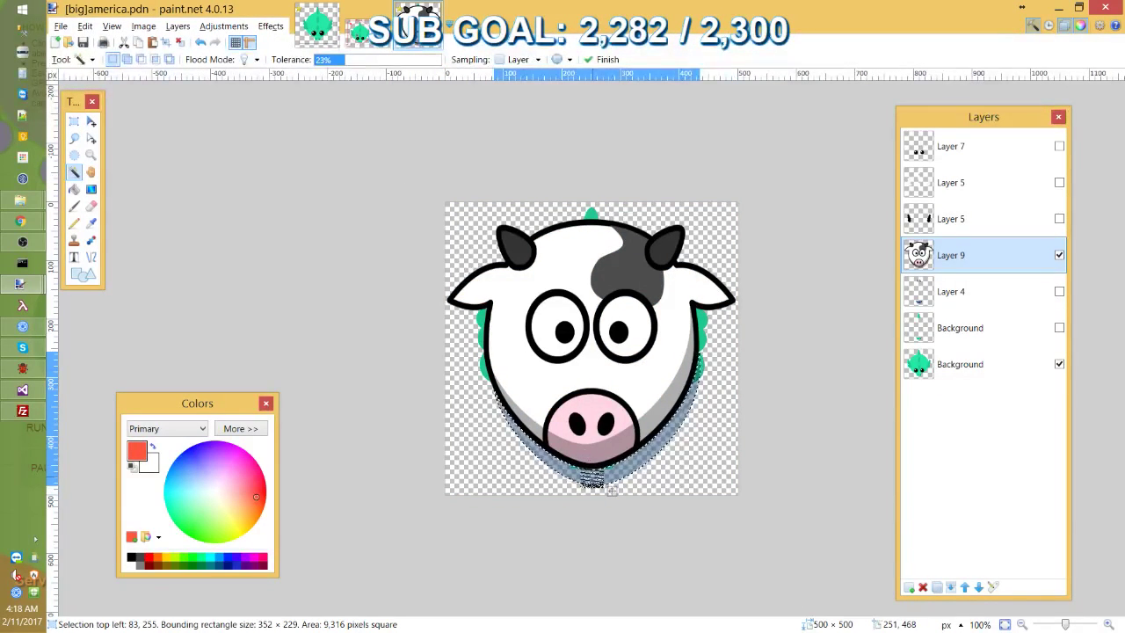
key("Return")
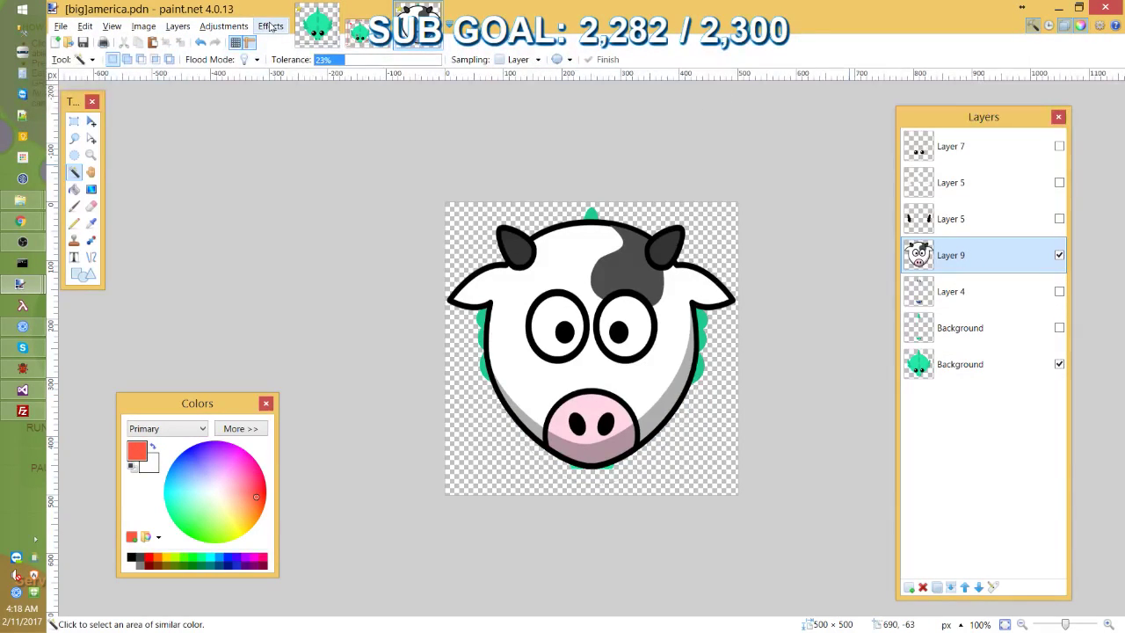
left_click(452, 362)
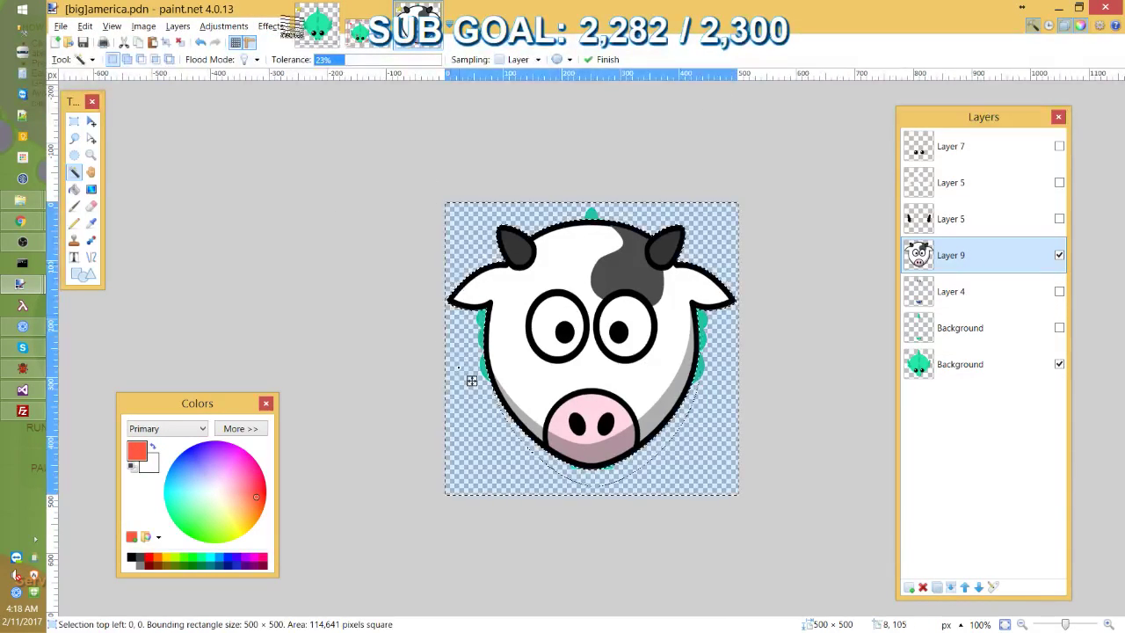
key("ctrl+d")
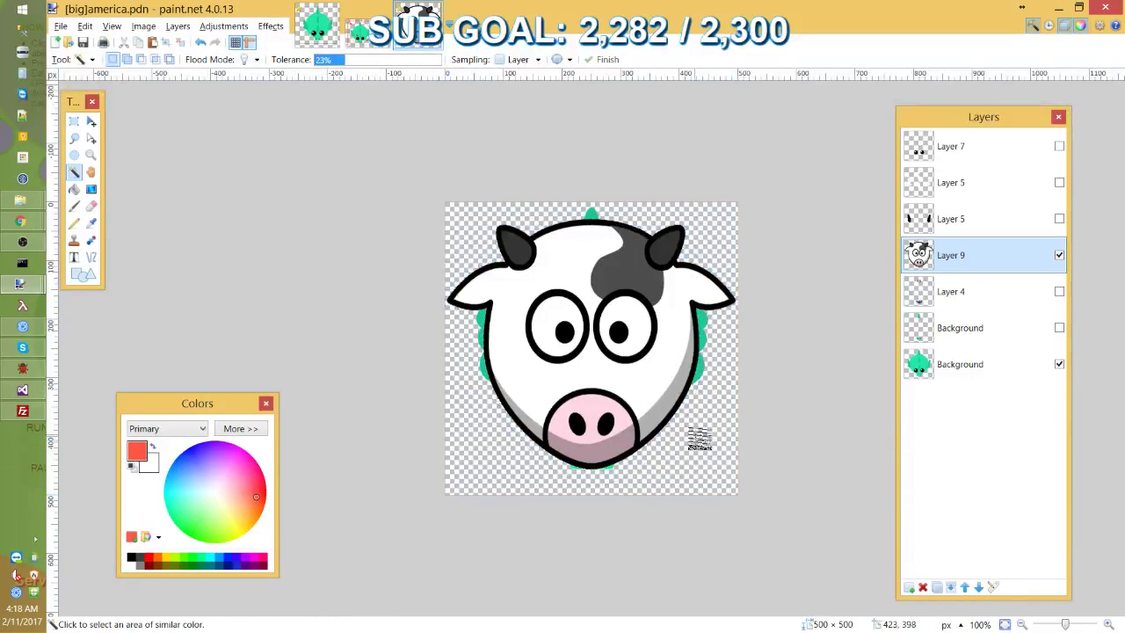
Erase the leftover shadow traces around the cow's lower face using the Eraser with a brush width of 65
scroll(703, 448, "up", 3)
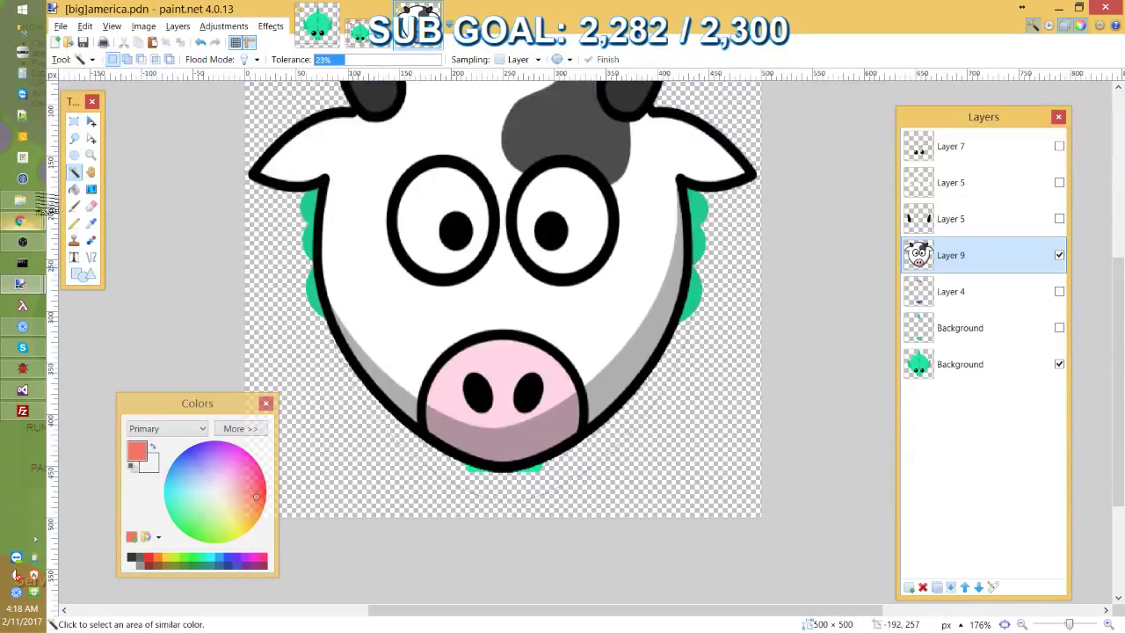
left_click(92, 173)
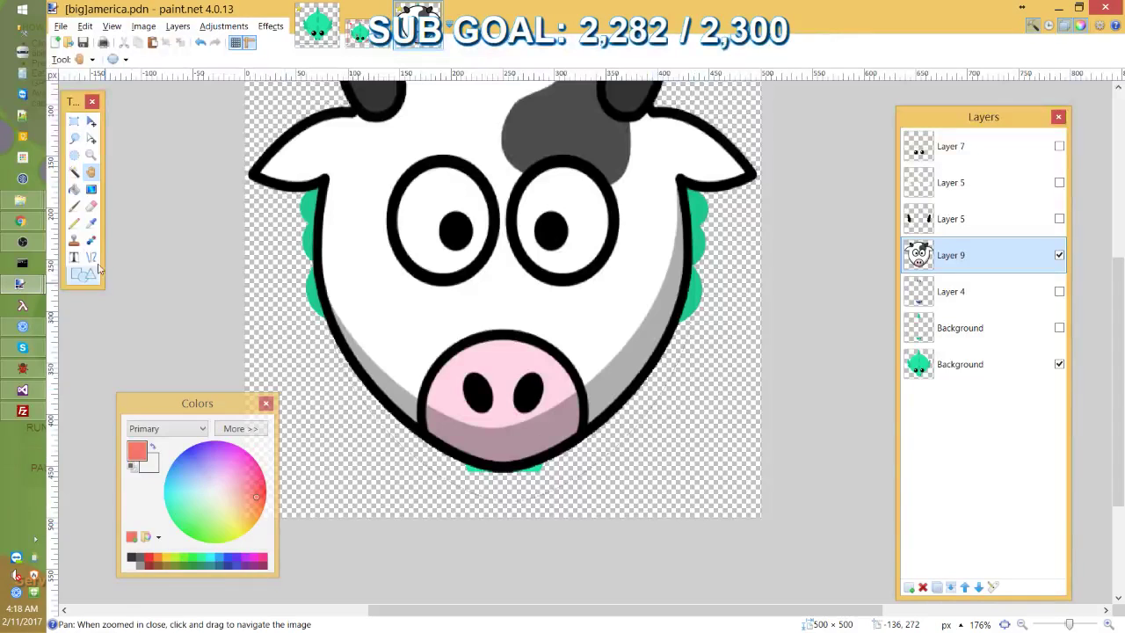
left_click(91, 207)
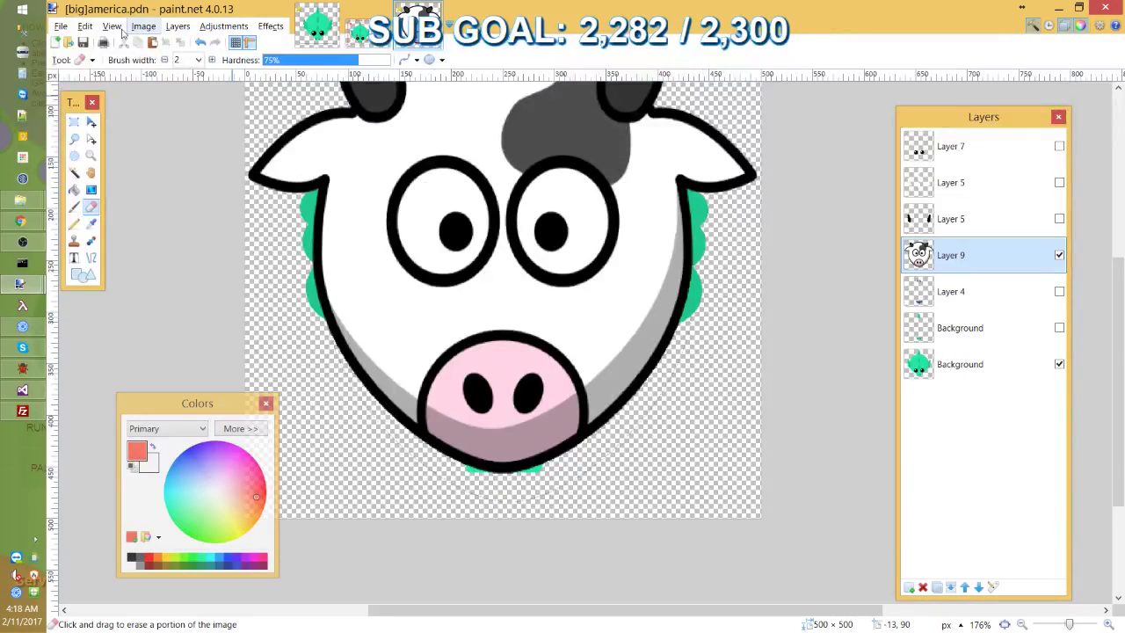
left_click(198, 60)
left_click(180, 387)
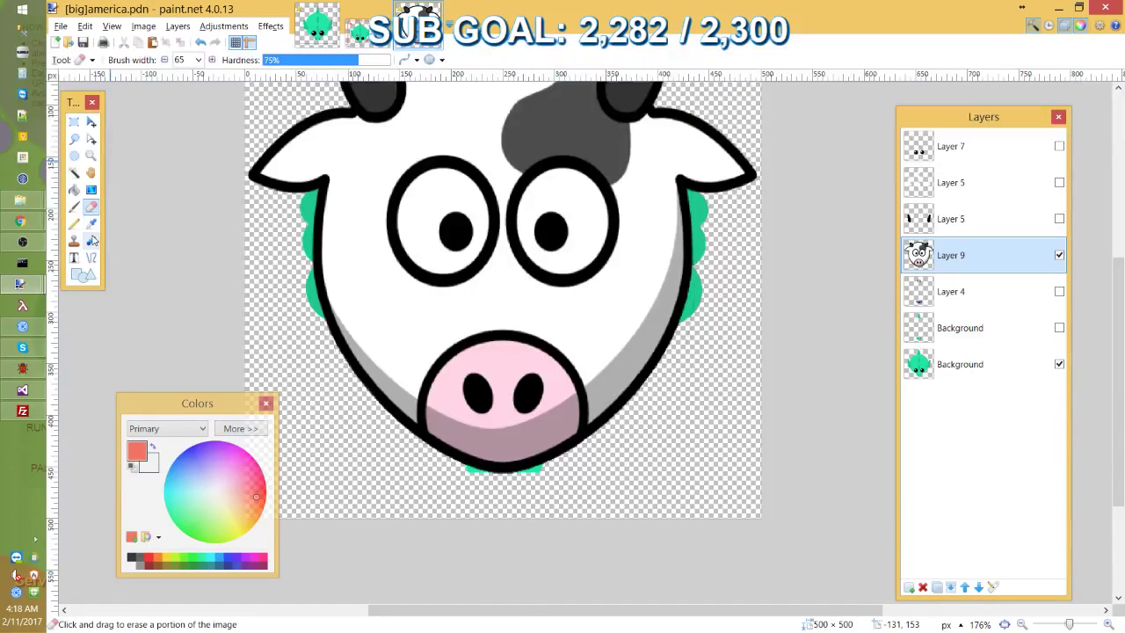
Select the transparent area around the cow face with the Magic Wand and apply a Gaussian Blur with radius 2
left_click(75, 172)
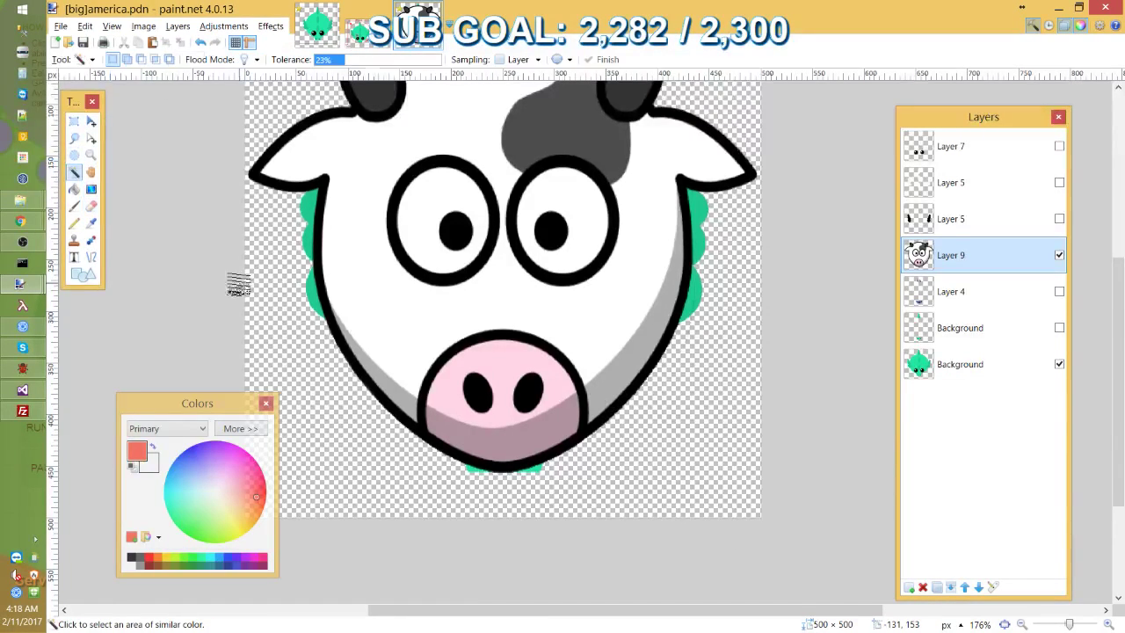
left_click(261, 287)
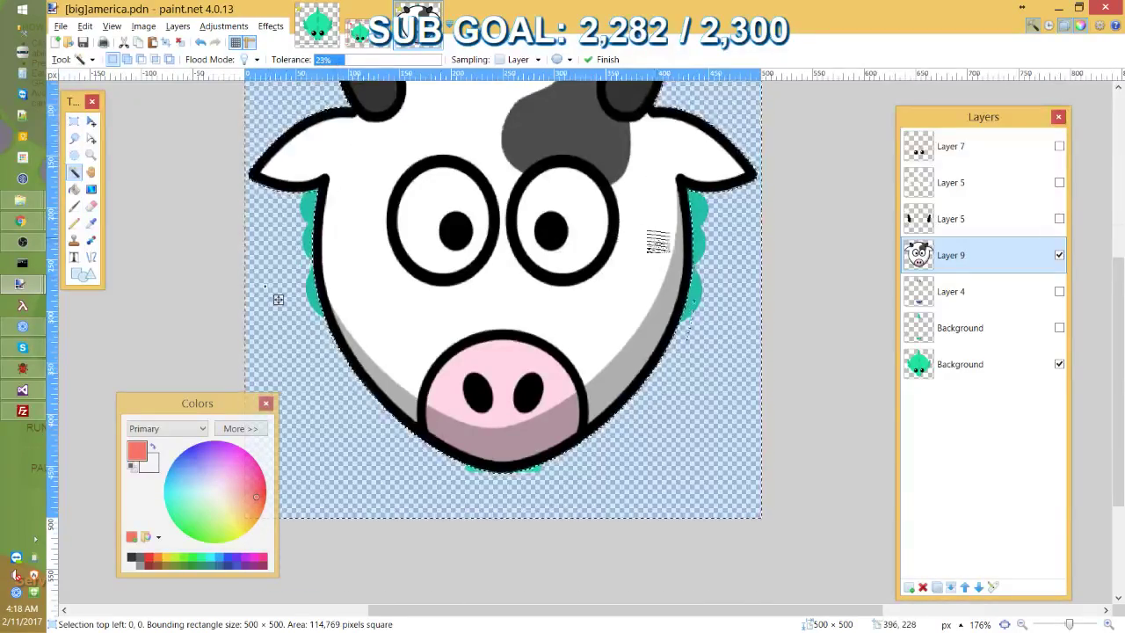
scroll(658, 240, "up", 2)
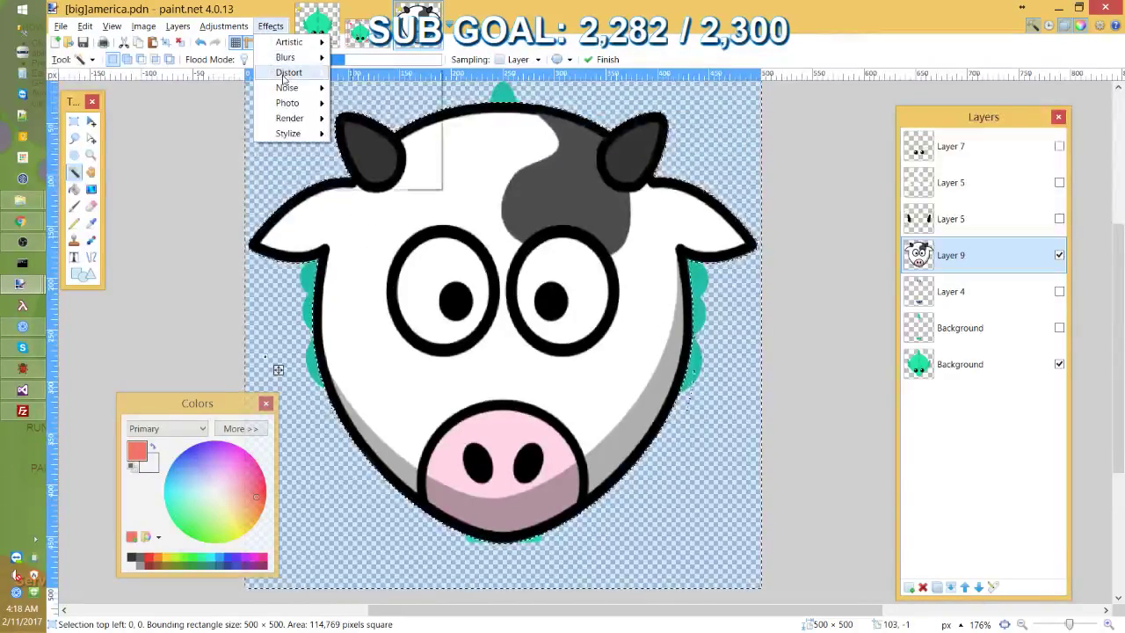
mouse_move(330, 64)
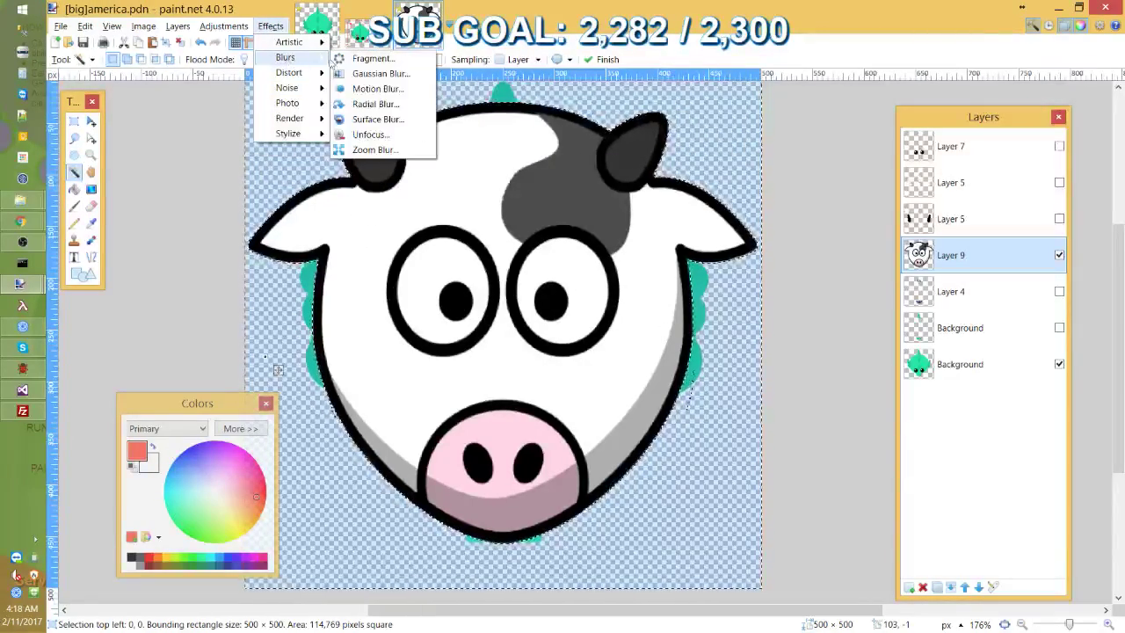
left_click(378, 74)
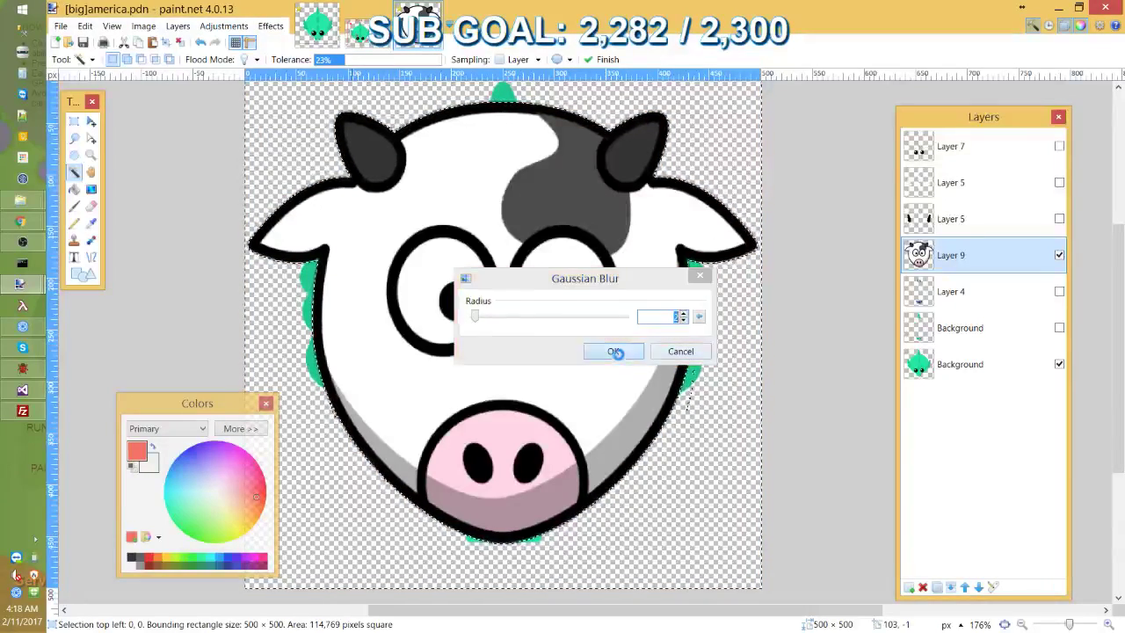
left_click(613, 351)
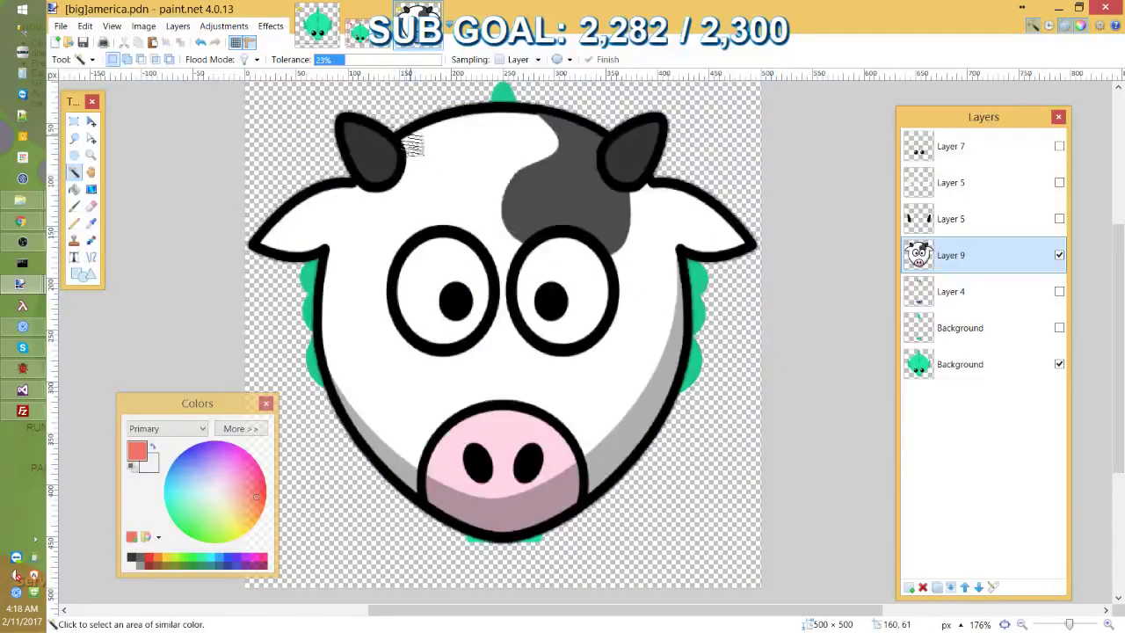
Apply a Glow effect to the cow face with radius 7, brightness -100 and contrast 100
left_click(268, 27)
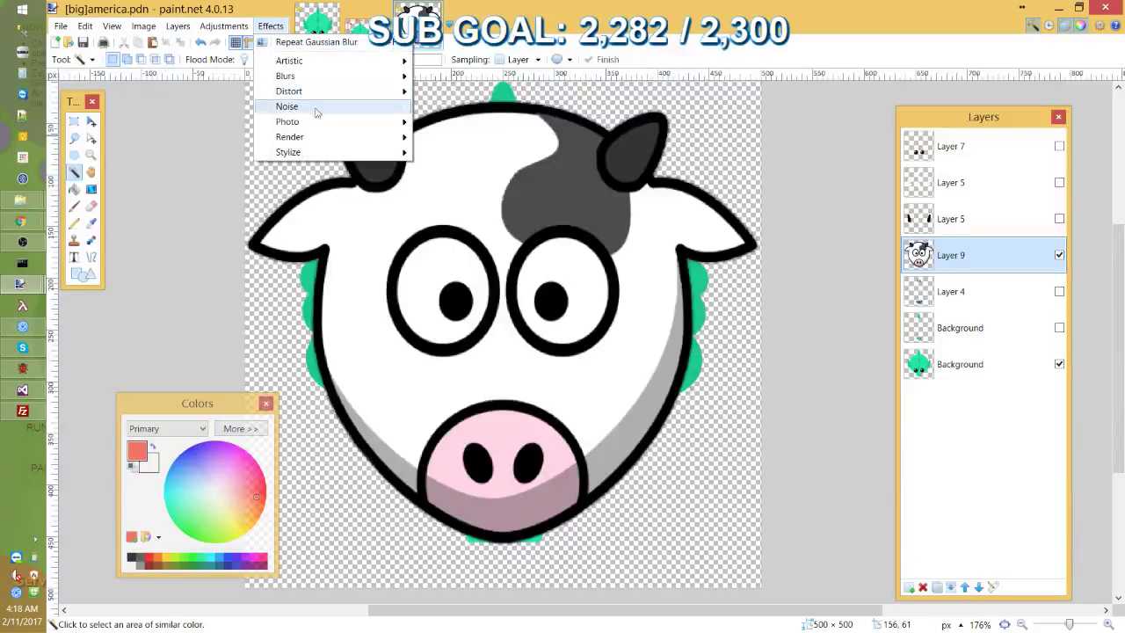
mouse_move(314, 122)
left_click(444, 124)
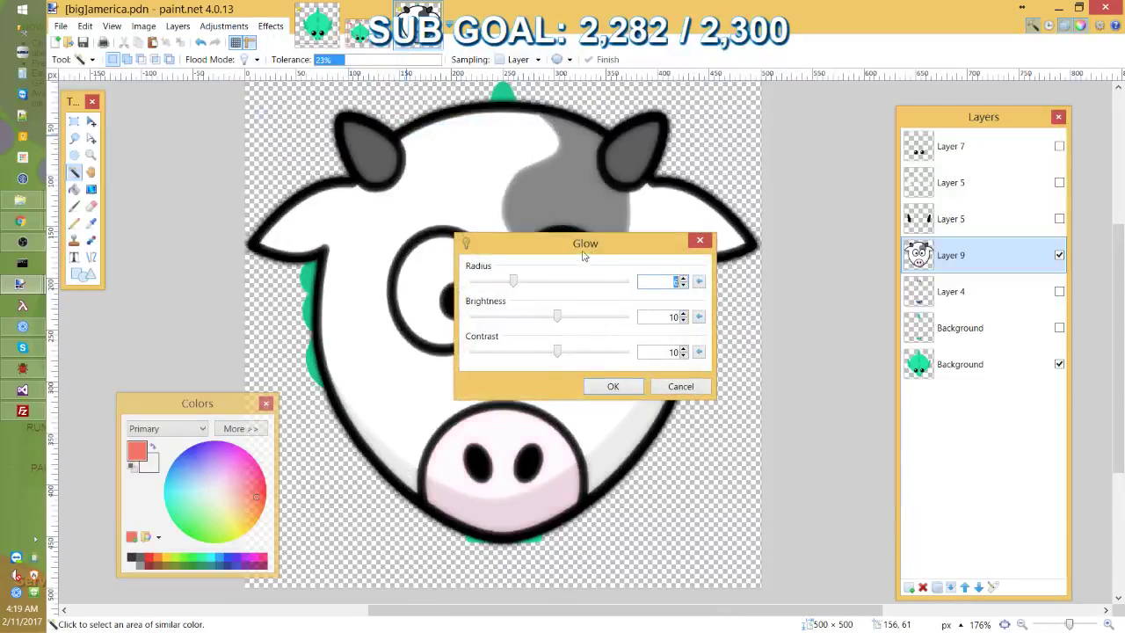
left_click_drag(579, 250, 869, 217)
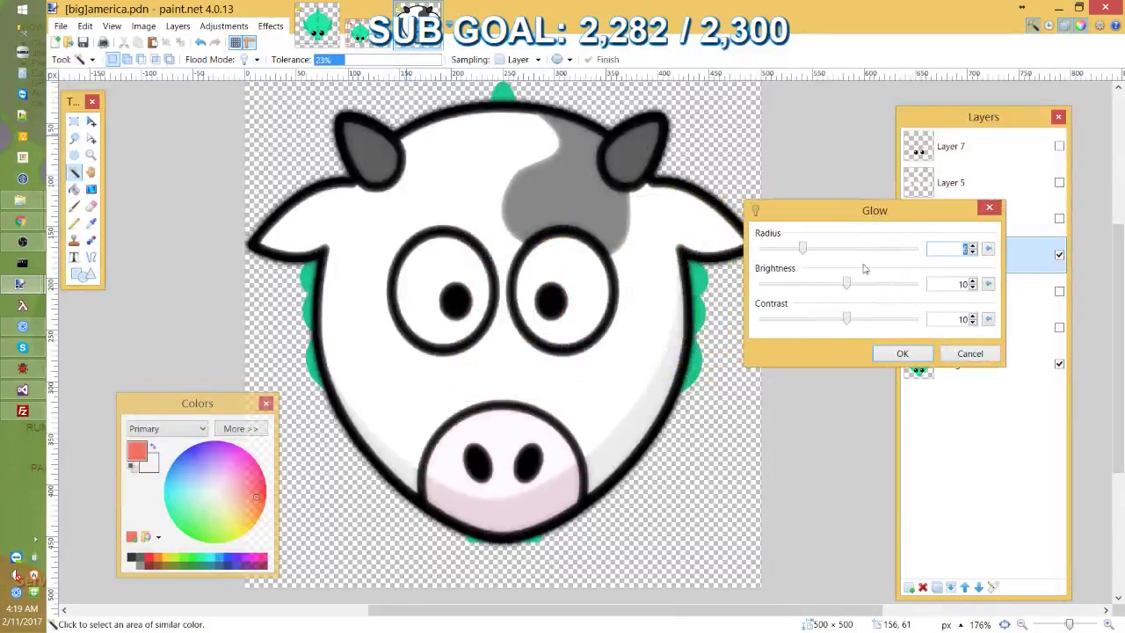
left_click_drag(800, 252, 761, 285)
left_click_drag(847, 325, 919, 322)
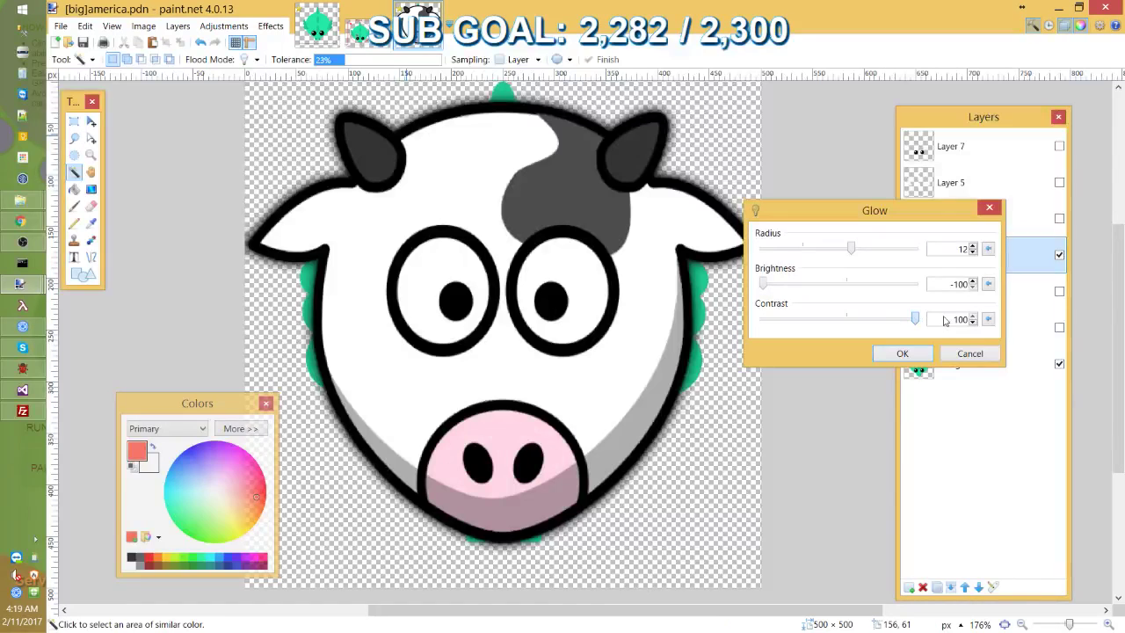
left_click_drag(854, 253, 813, 257)
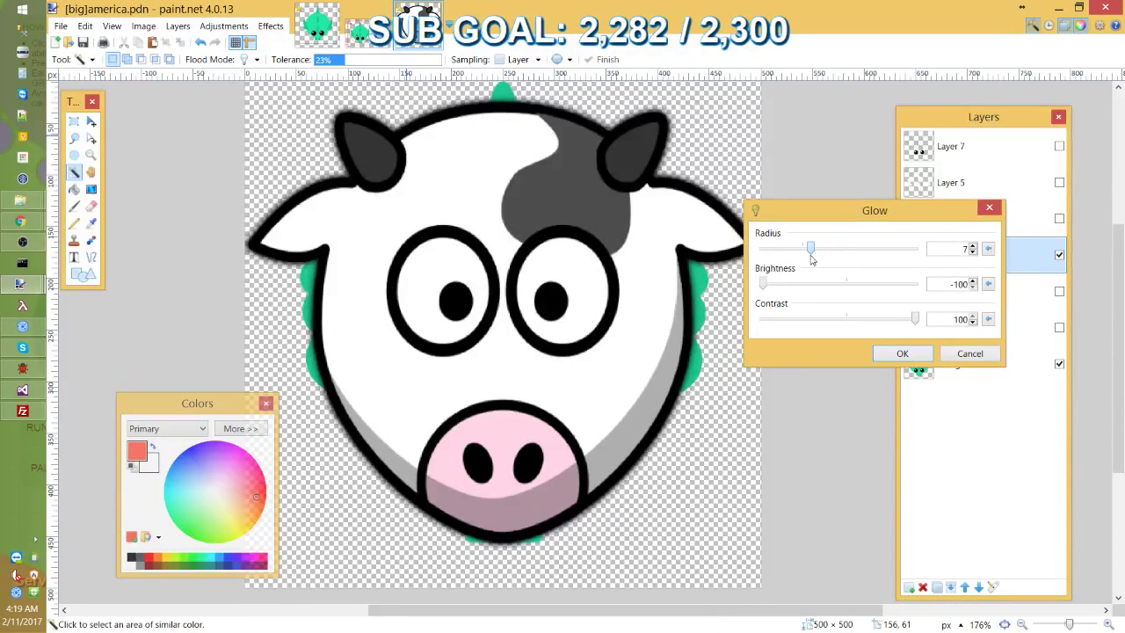
left_click(905, 353)
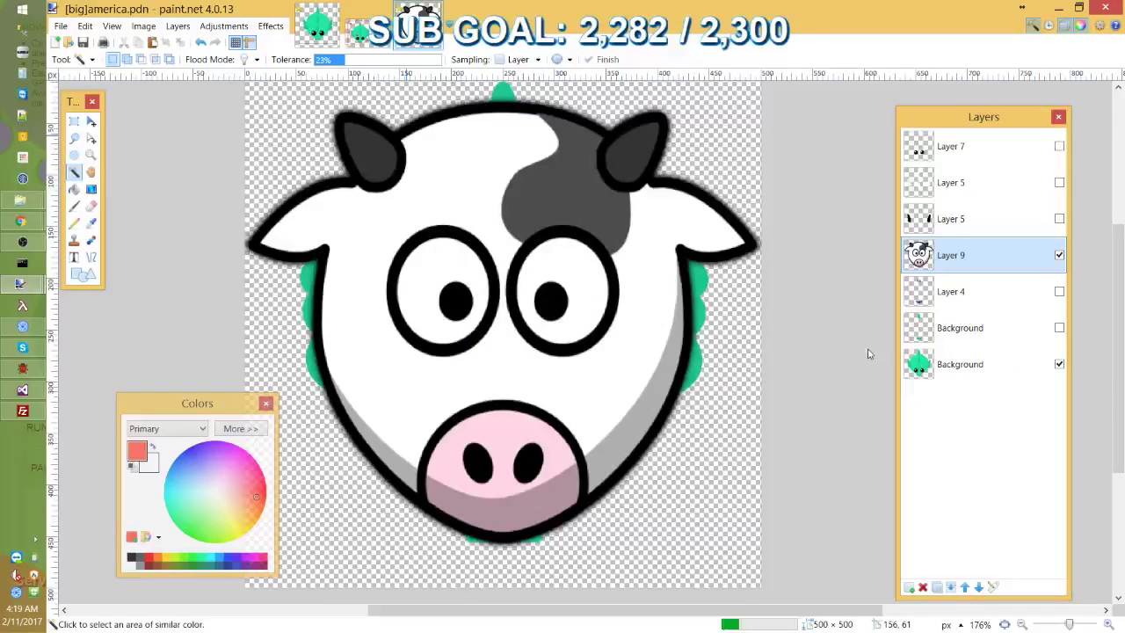
Save the skin as [big]america in paint.net (*.pdn) format in the flags folder
key("alt+f")
key("a")
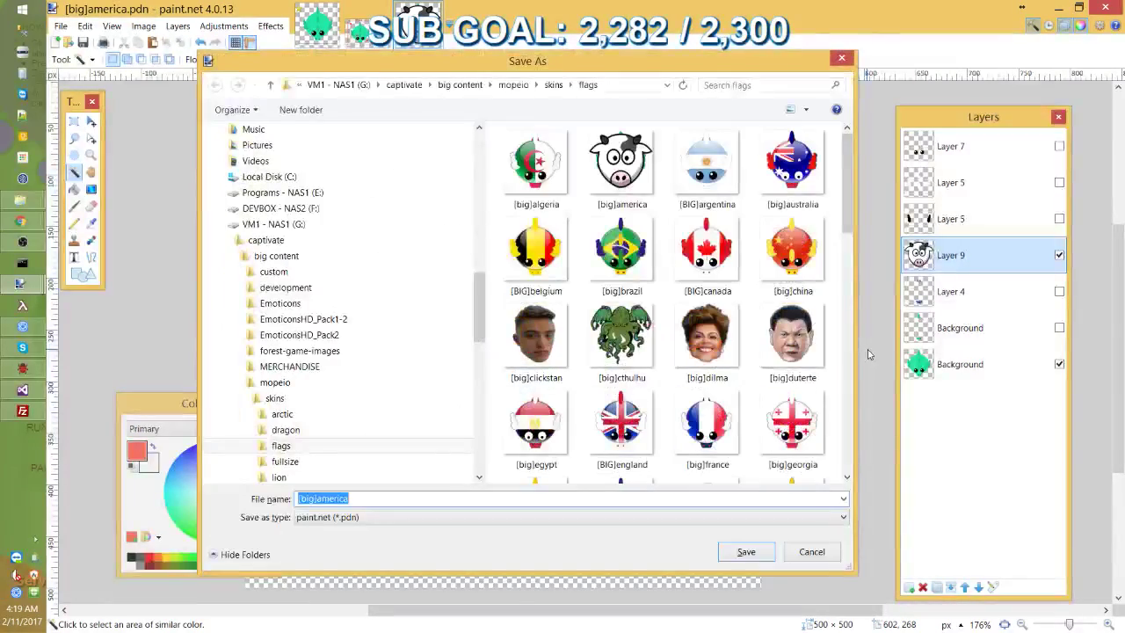
key("Return")
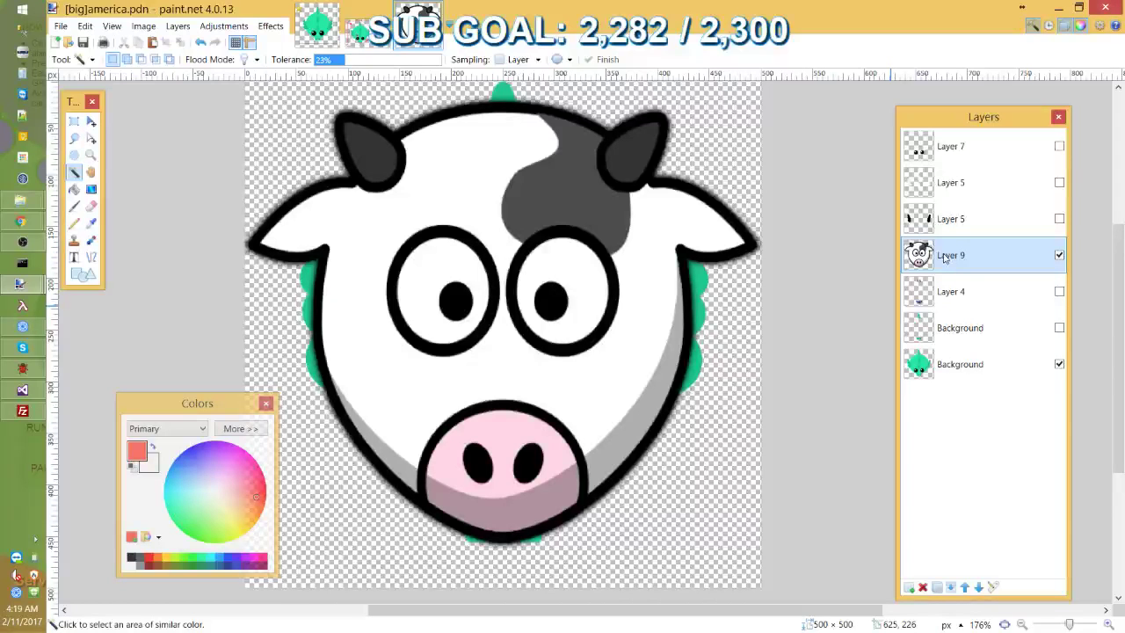
Copy the whole cow face layer into a new 500 × 500 px image
key("ctrl+a")
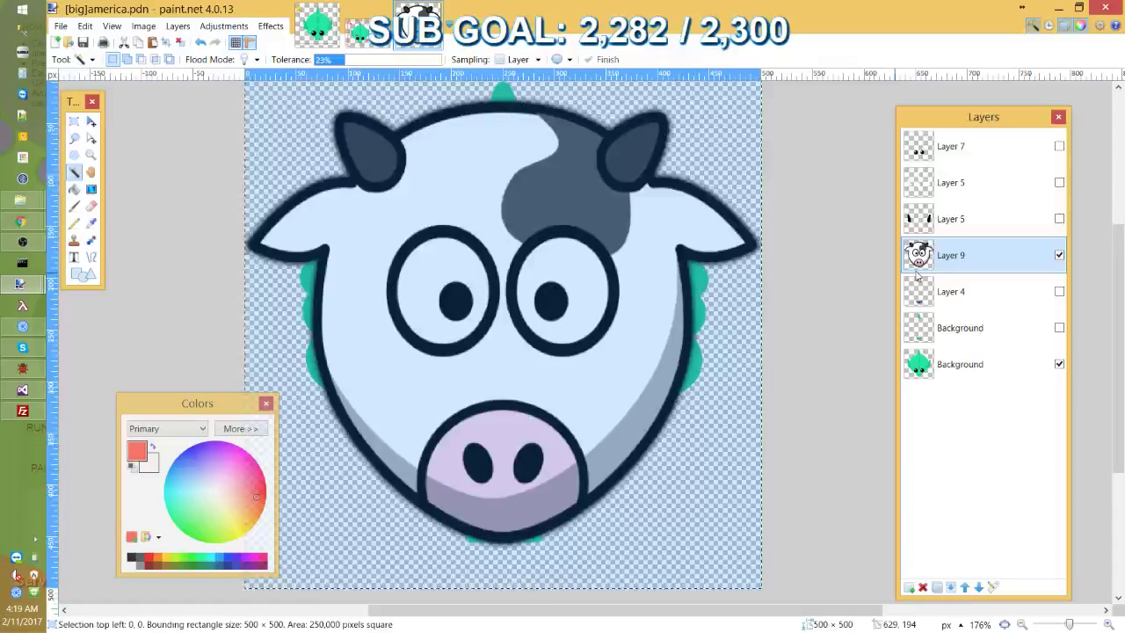
key("ctrl+n")
key("Return")
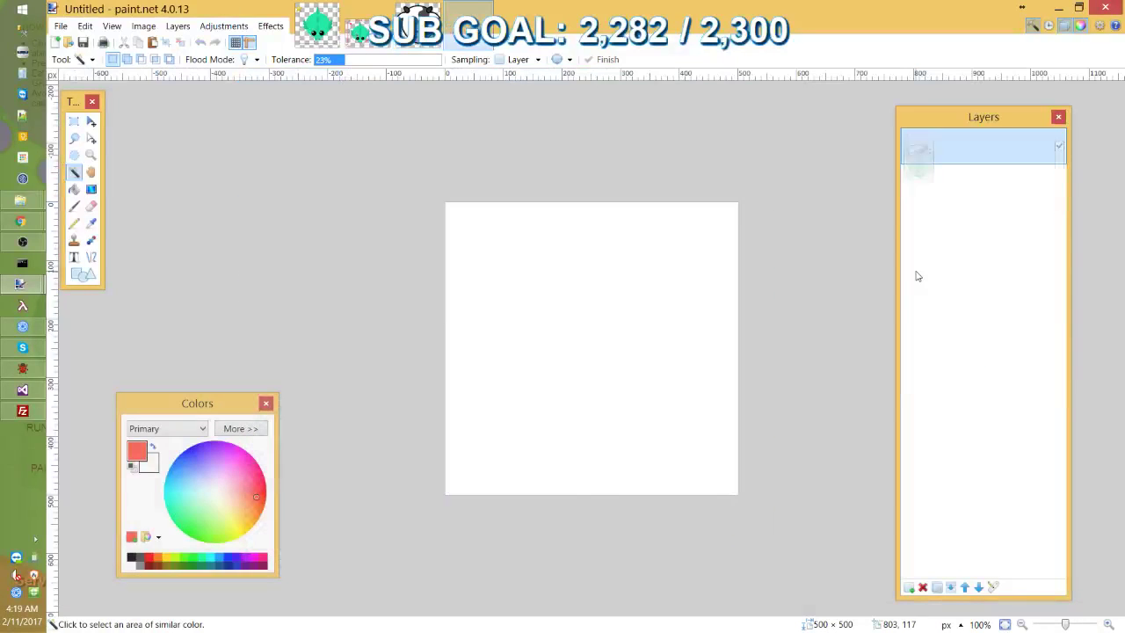
key("ctrl+v")
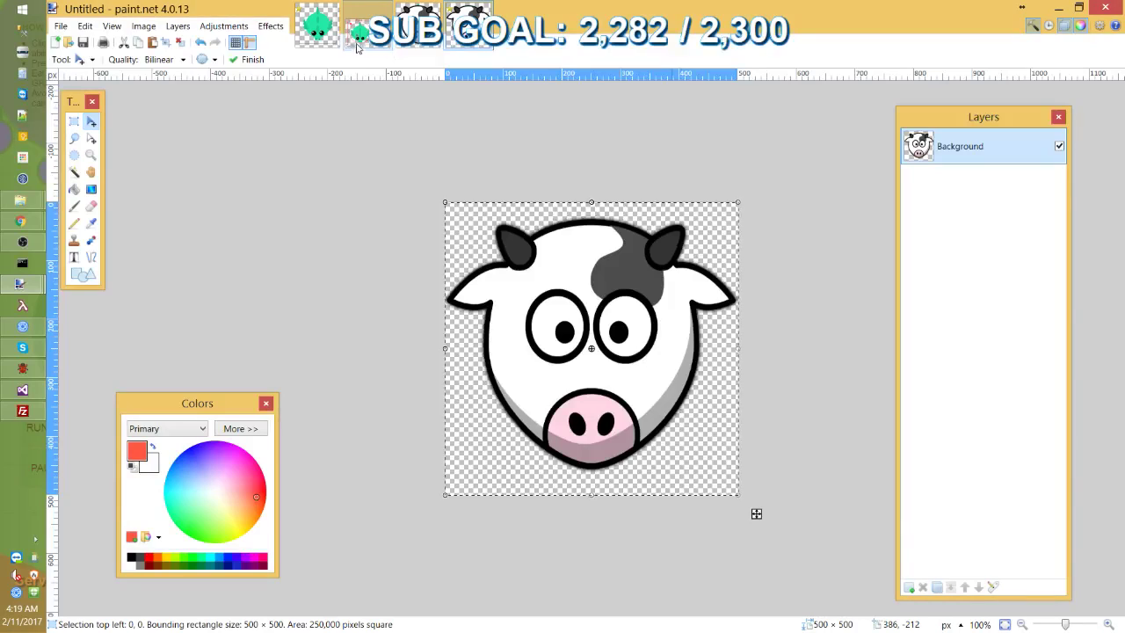
Undo all the cow edits in [big]america.pdn back to the original American flag skin and close the file
left_click(405, 28)
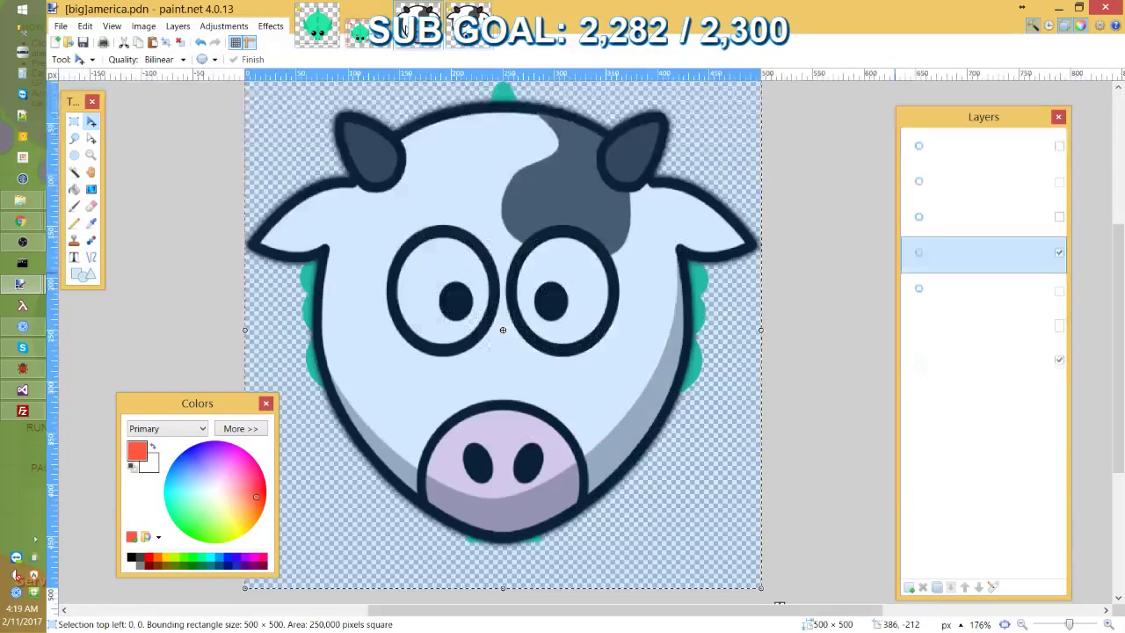
key("s")
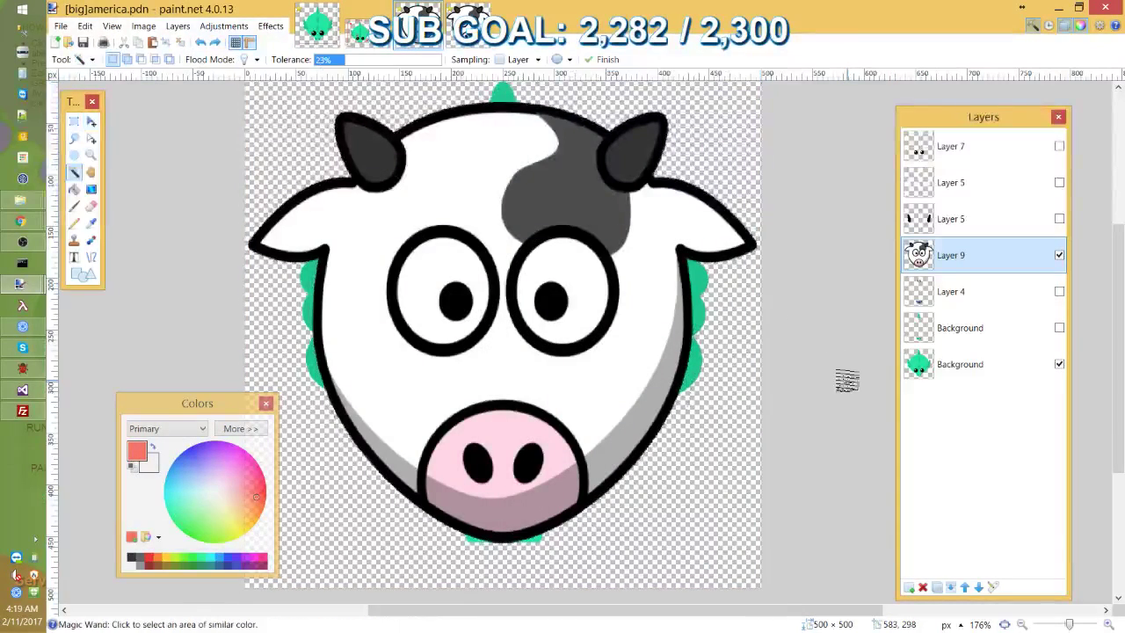
left_click_drag(343, 58, 411, 59)
left_click(519, 560)
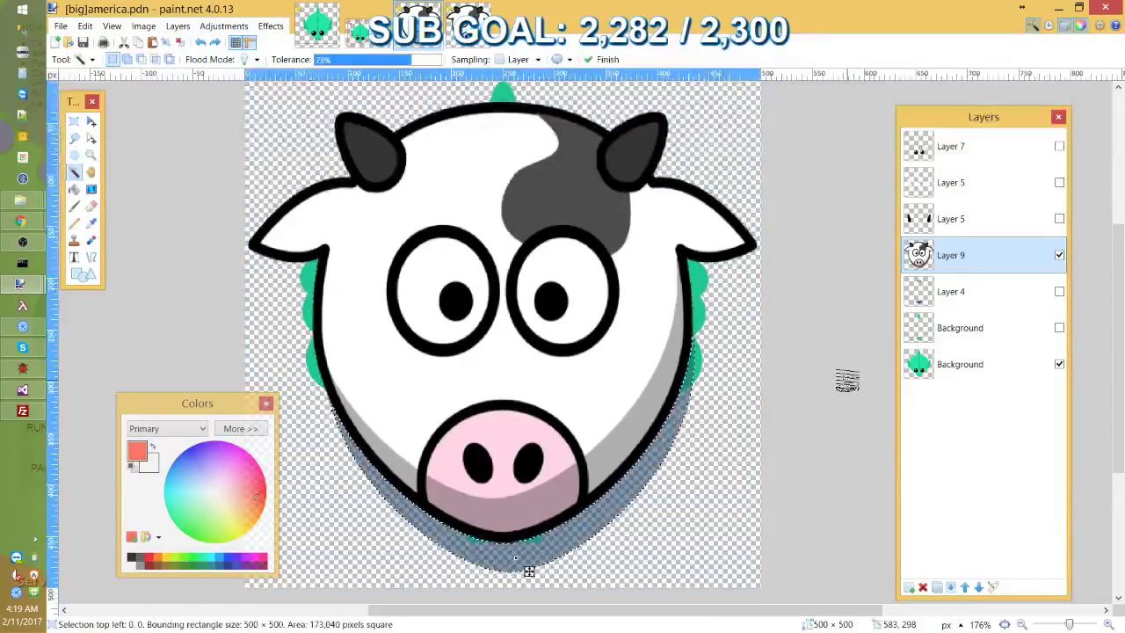
key("ctrl+a")
key("m")
key("Down")
key("Down")
key("Down")
key("Down")
key("Down")
key("Down")
key("Down")
key("Down")
key("Down")
key("Down")
key("Down")
key("Down")
key("Down")
key("Down")
key("Down")
key("Down")
key("Down")
key("Down")
key("Down")
key("Down")
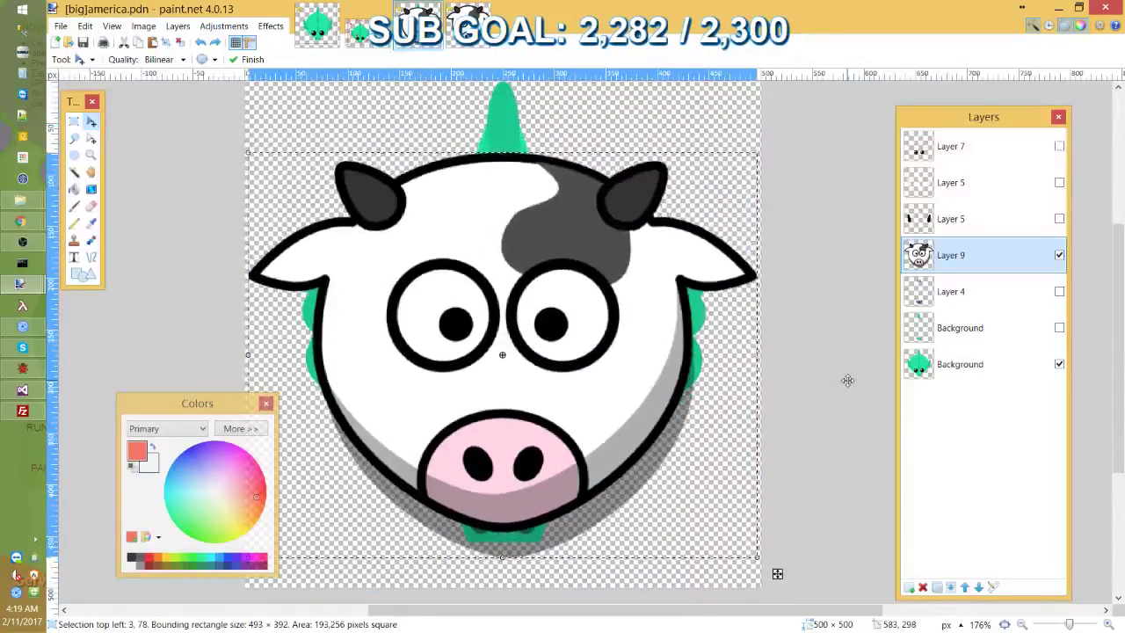
key("Up")
key("Up")
key("Up")
key("Up")
key("Up")
key("Up")
key("Up")
key("Up")
key("Up")
key("Up")
key("Right")
key("Right")
key("Right")
key("Right")
key("Right")
key("Right")
key("Right")
key("Right")
key("Right")
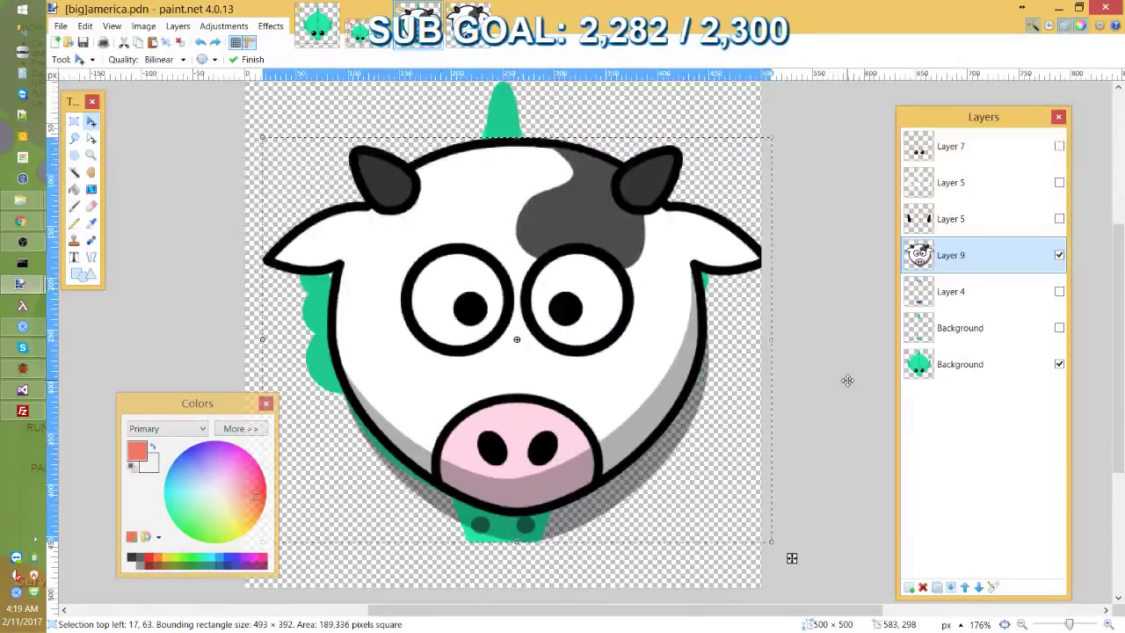
key("ctrl+z")
key("ctrl+z")
key("ctrl+z")
key("ctrl+z")
key("ctrl+z")
key("ctrl+z")
key("ctrl+z")
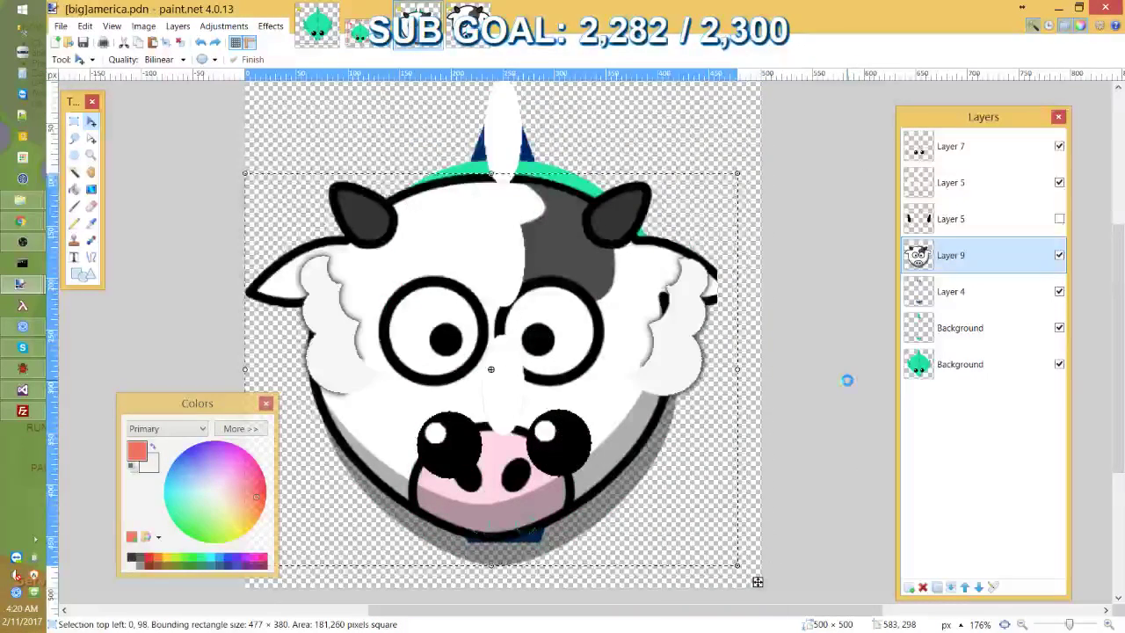
key("ctrl+z")
key("ctrl+z")
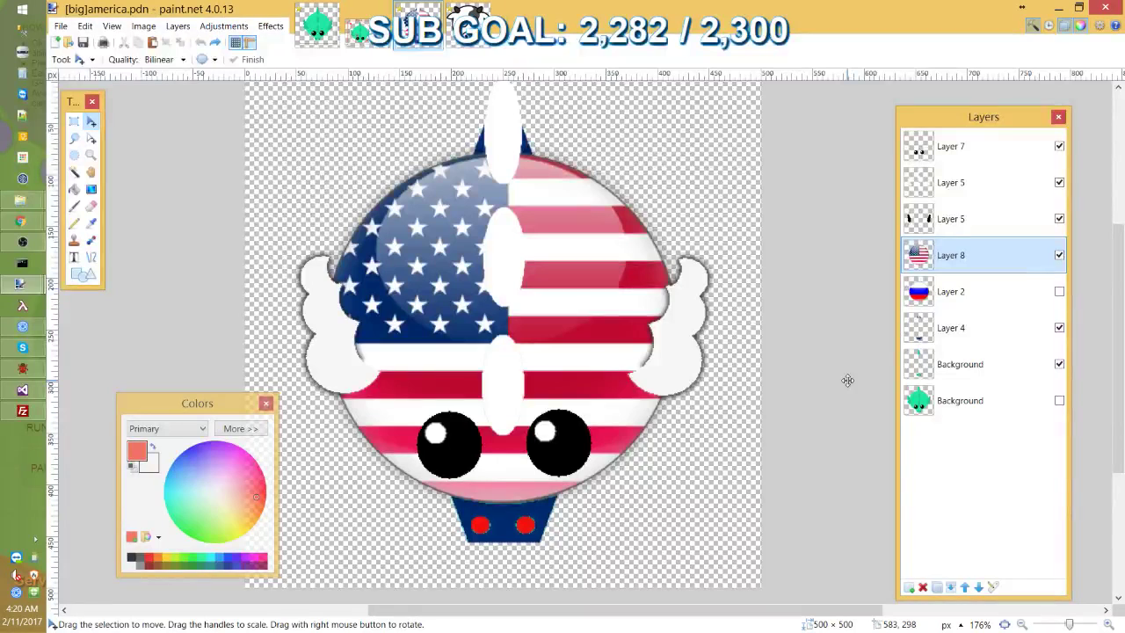
key("ctrl+alt+v")
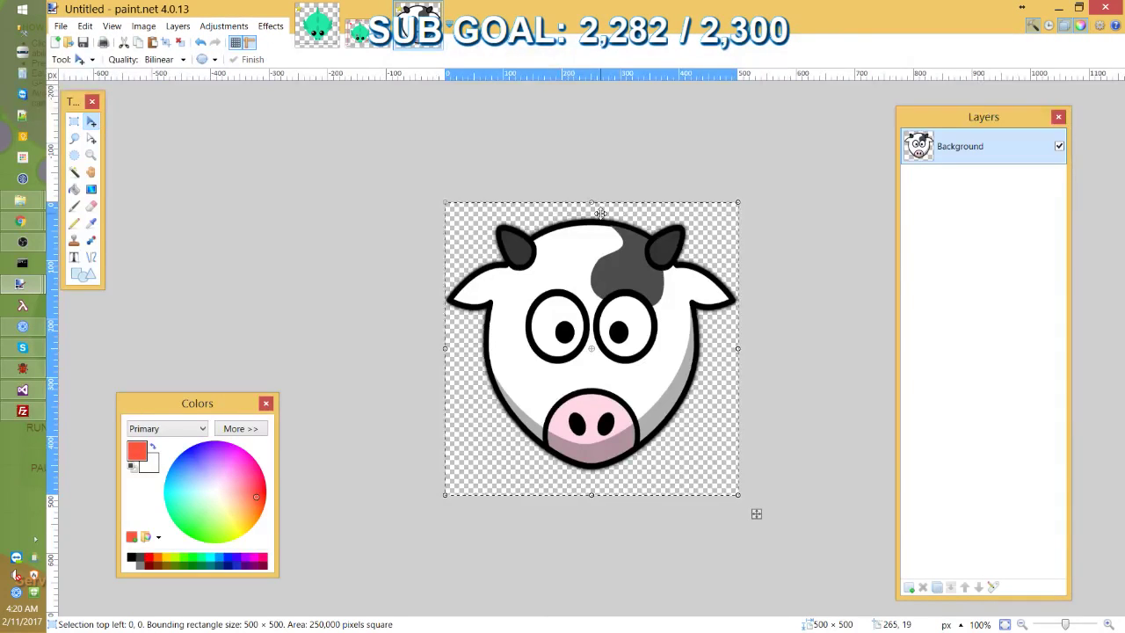
Open [big]america.png from the custom folder to check the flag skin, and return to the untitled cow image
key("ctrl+o")
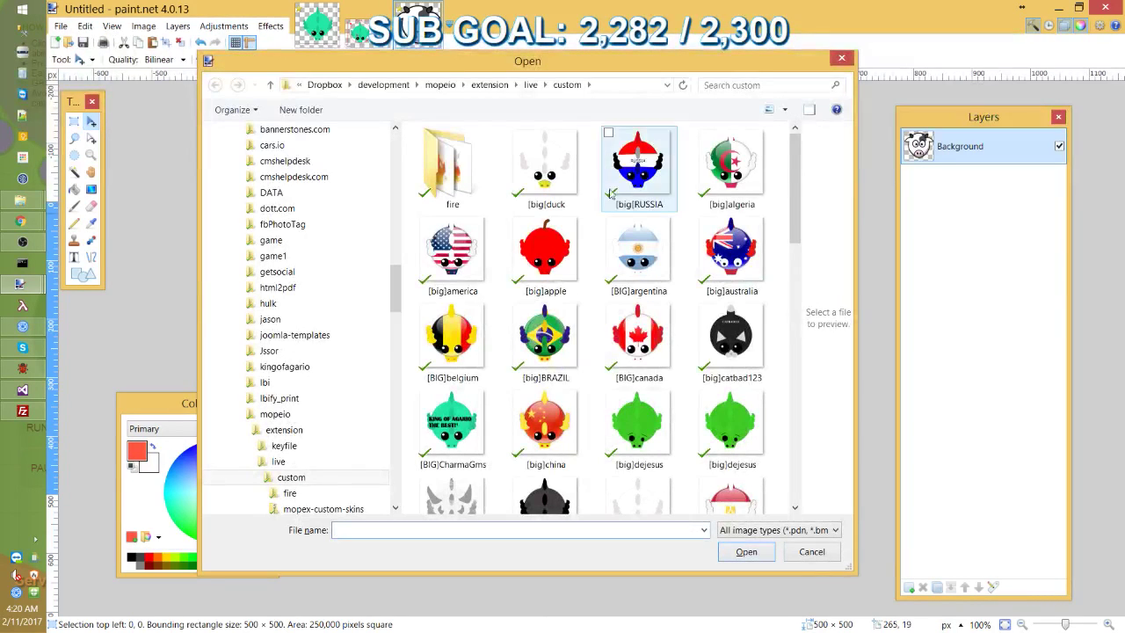
double_click(464, 255)
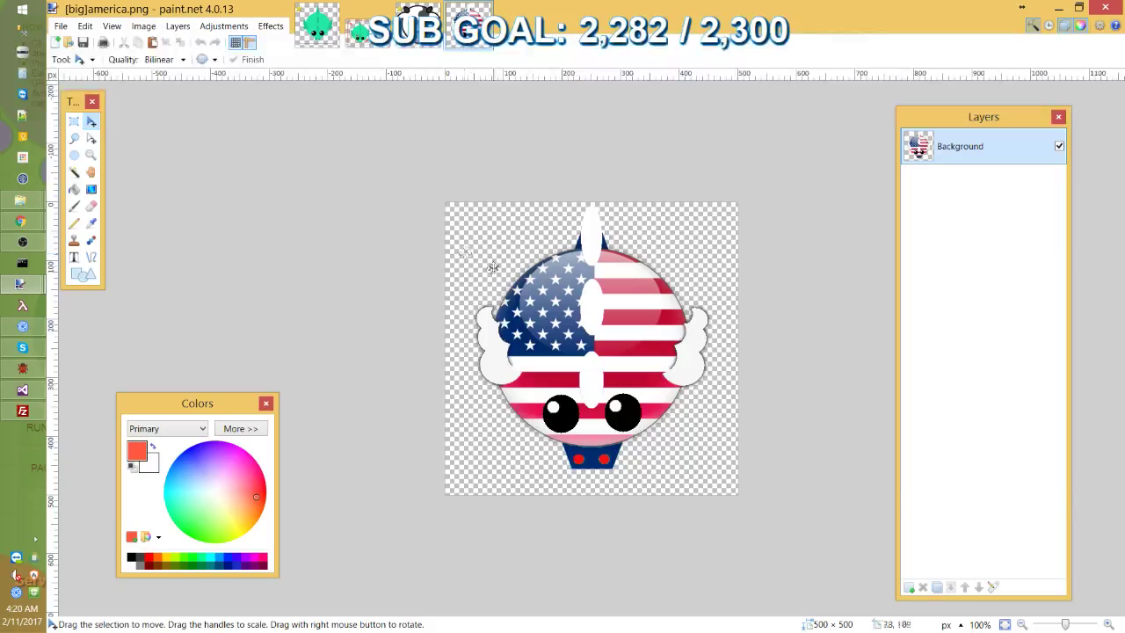
key("ctrl+alt+v")
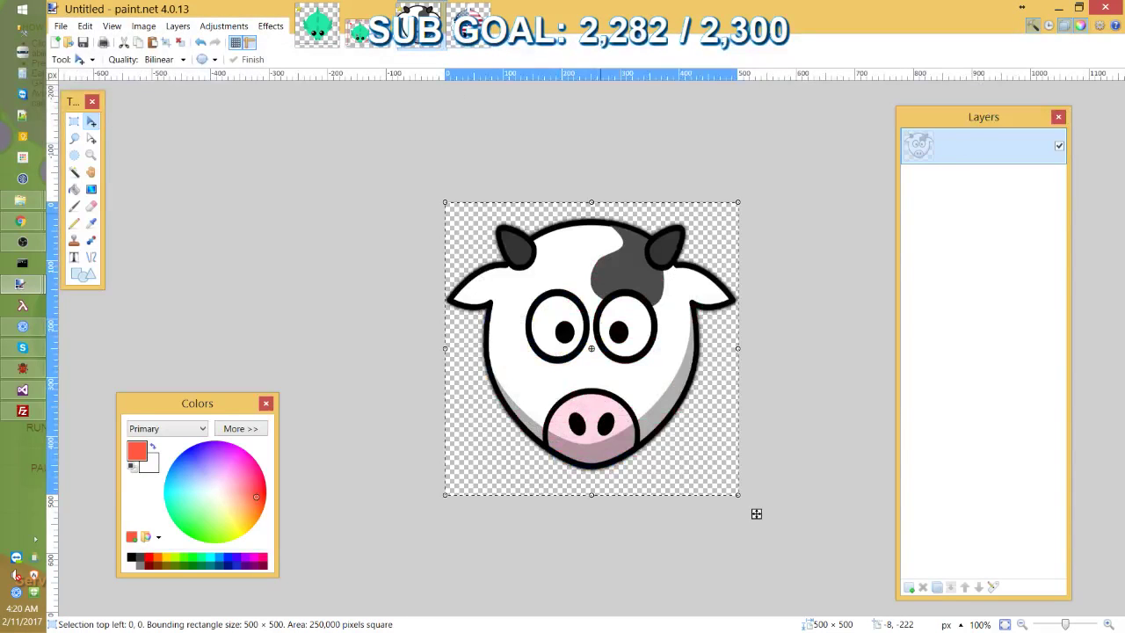
Save the cow image as [big]cow in PNG format in the custom folder with auto-detected bit depth
key("ctrl+s")
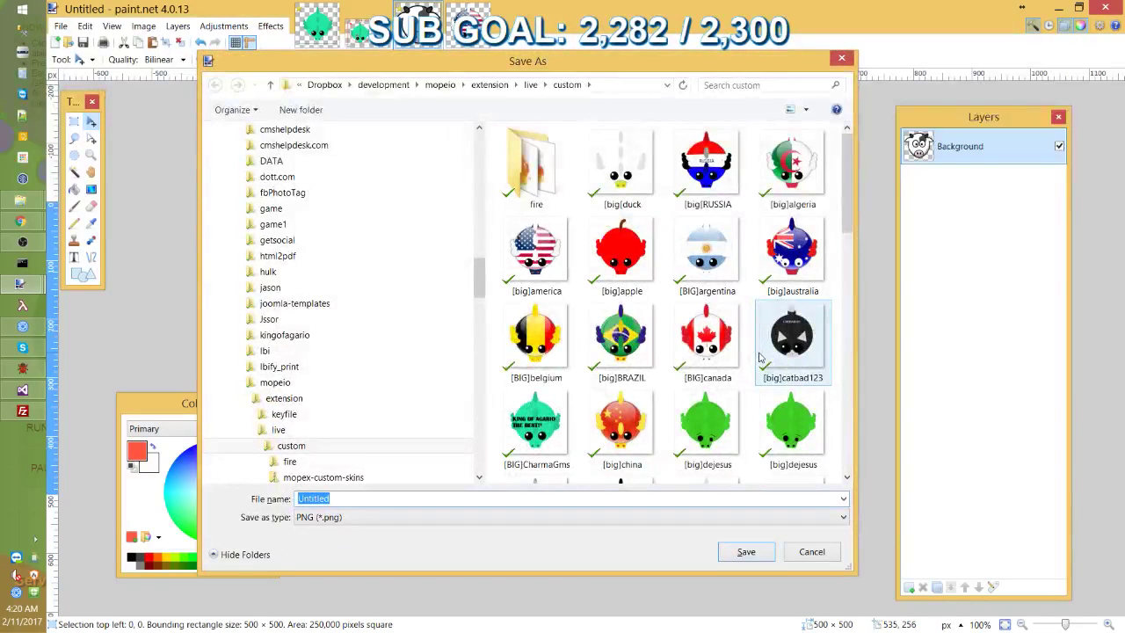
type("[big]")
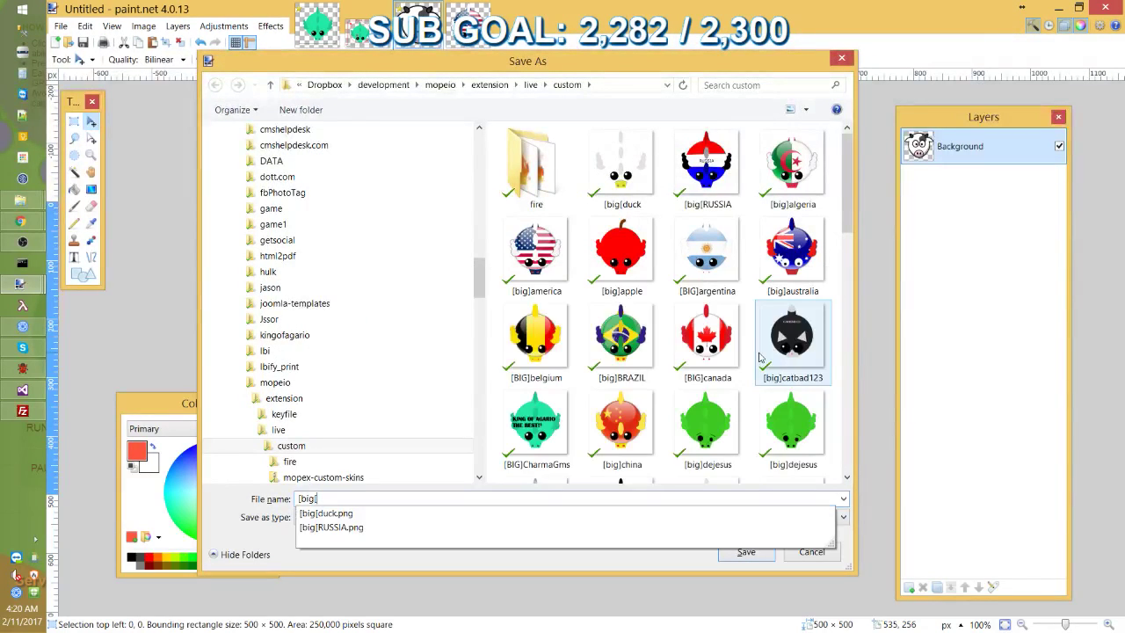
key("BackSpace")
type("]")
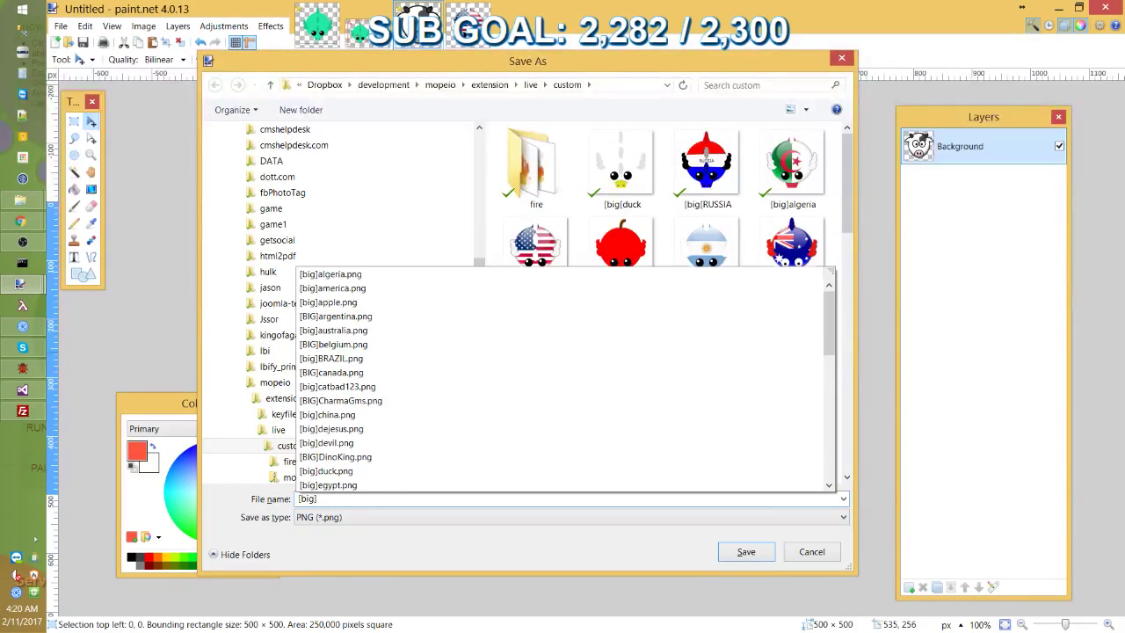
type("cow")
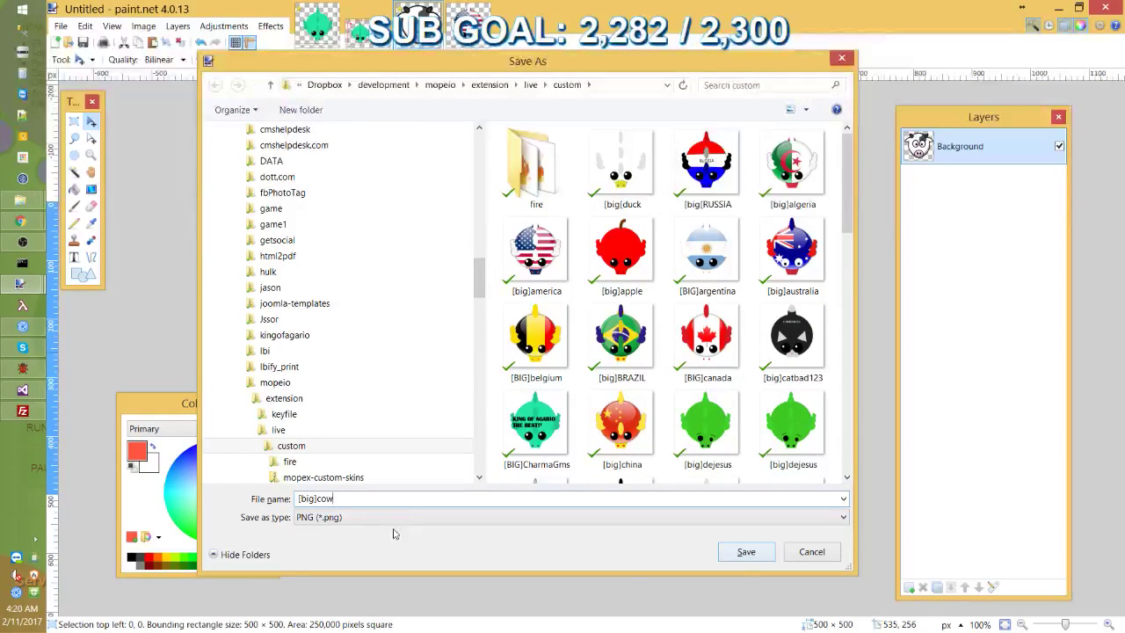
key("Return")
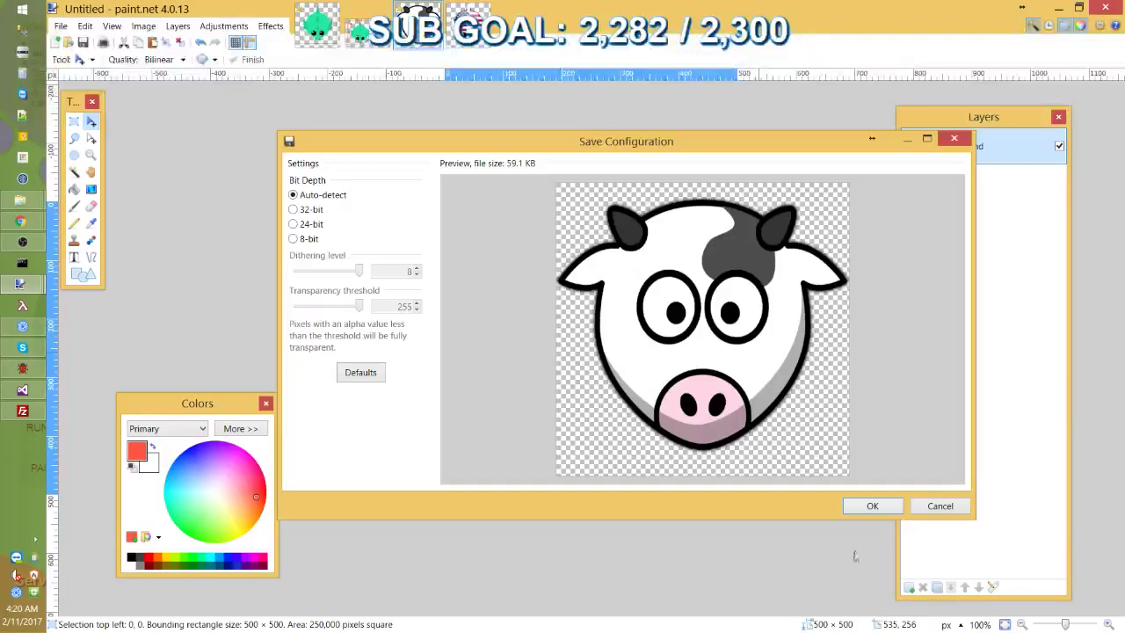
left_click(867, 510)
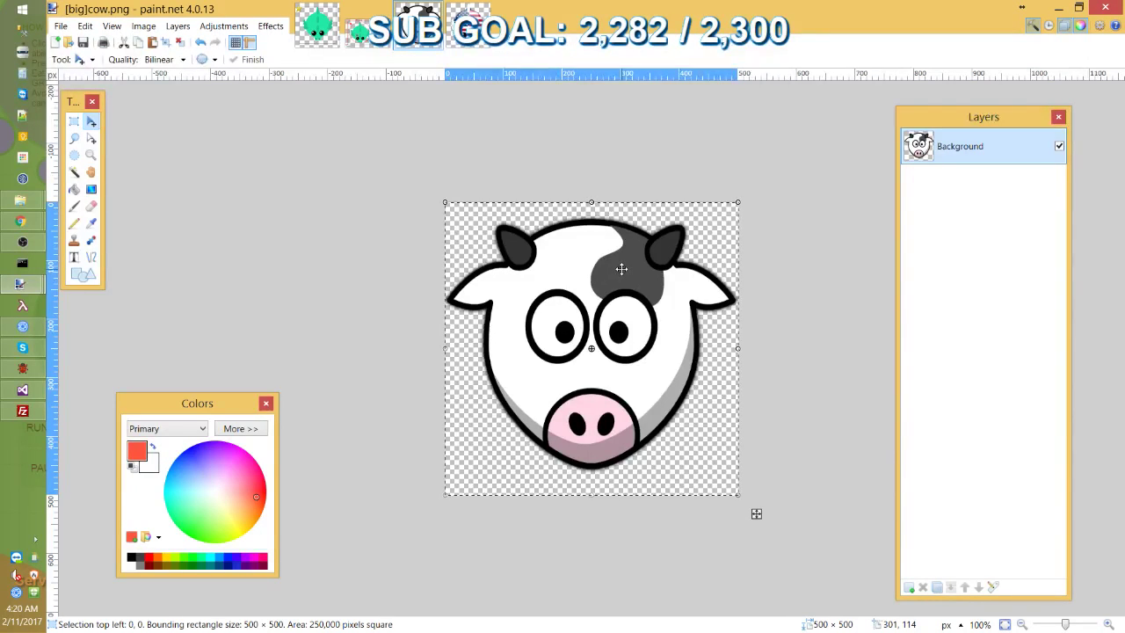
Save the cow image again as a PNG, replacing the existing [big]cow.png and keeping auto-detected bit depth
key("ctrl+shift+s")
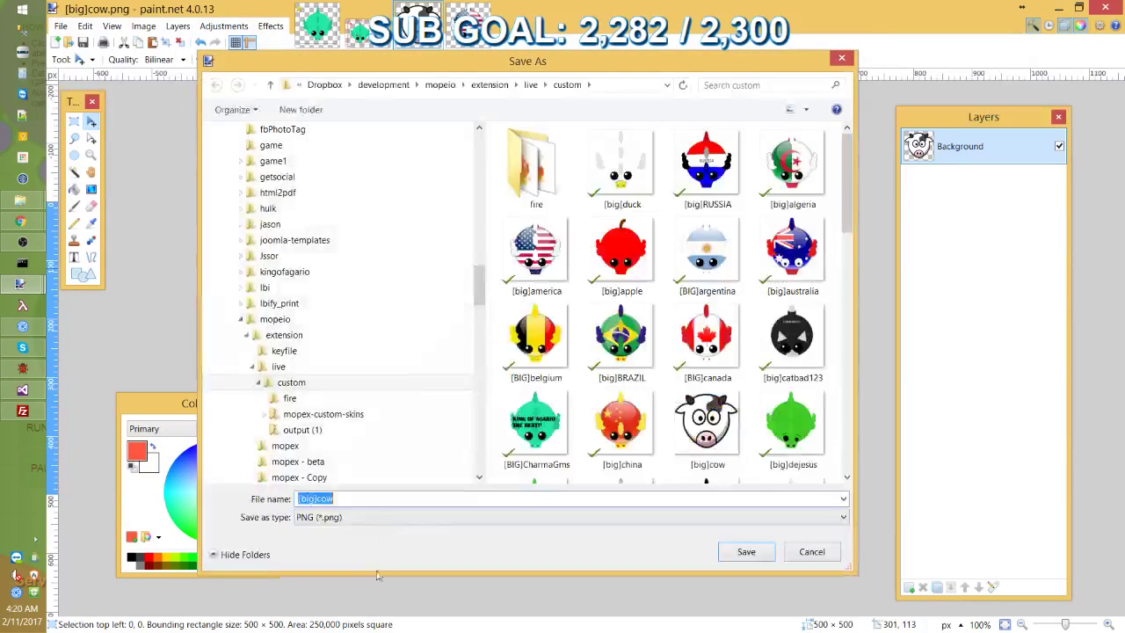
left_click(361, 517)
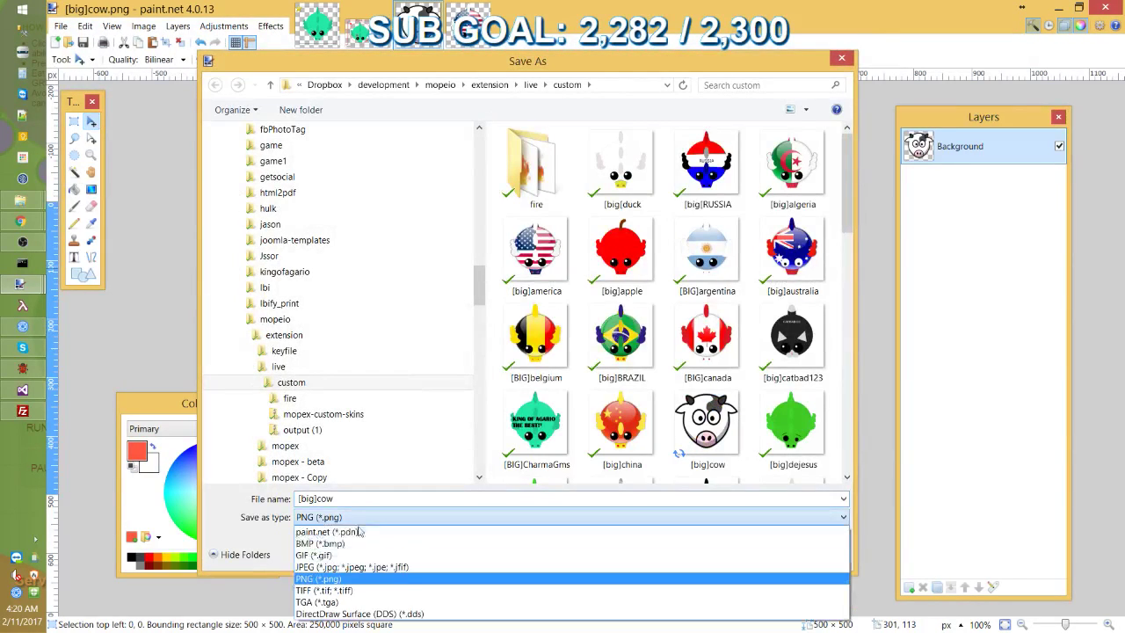
left_click(344, 578)
left_click(743, 551)
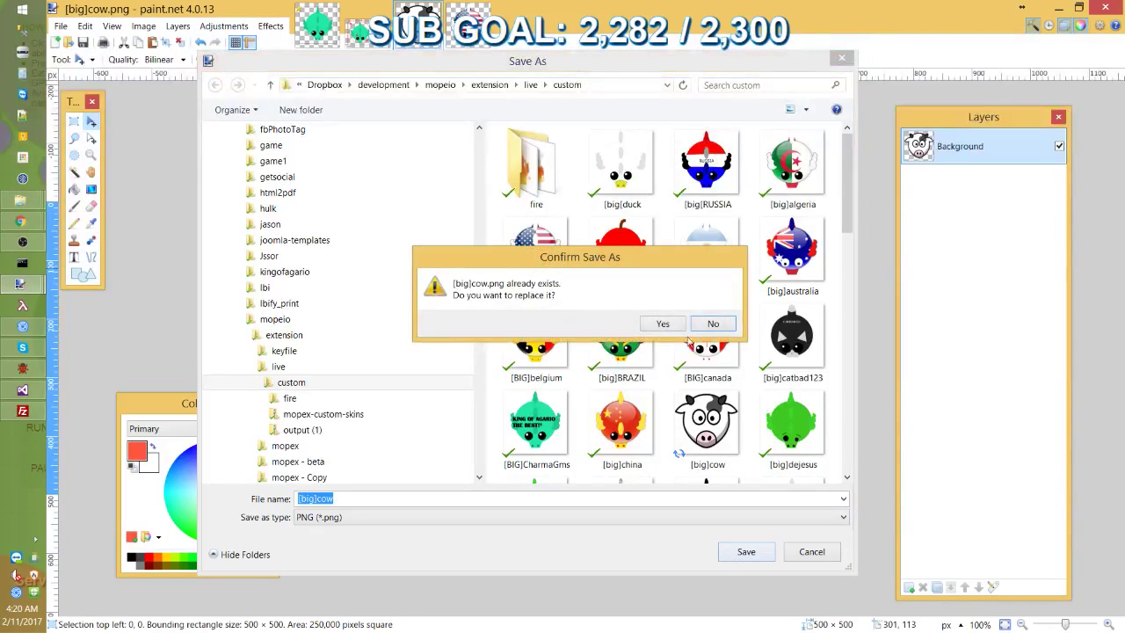
left_click(661, 325)
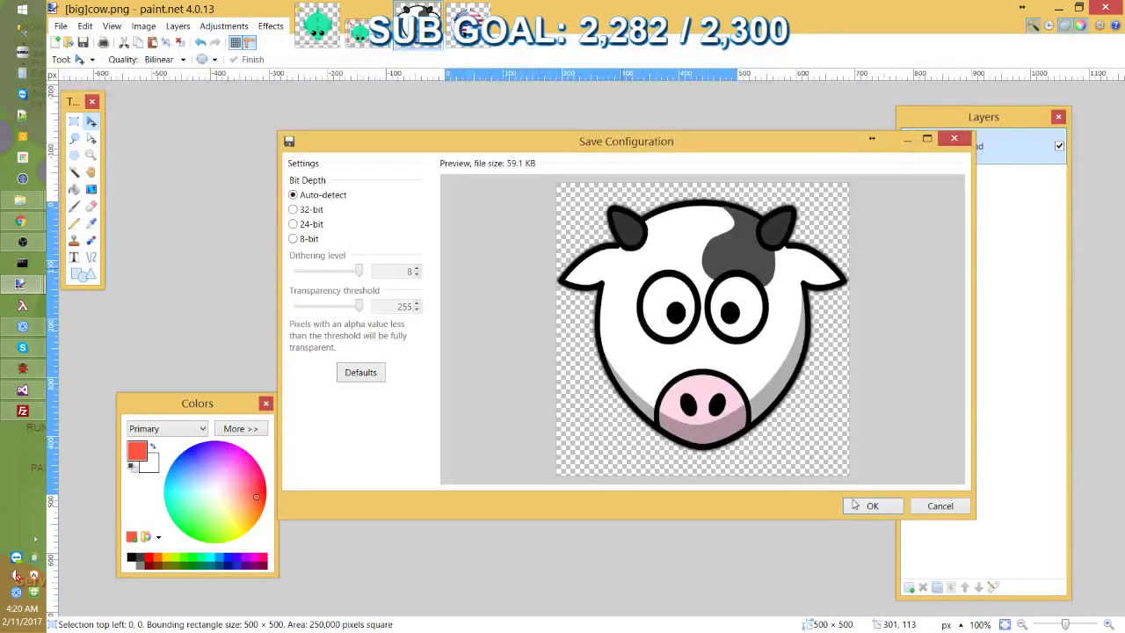
left_click(852, 503)
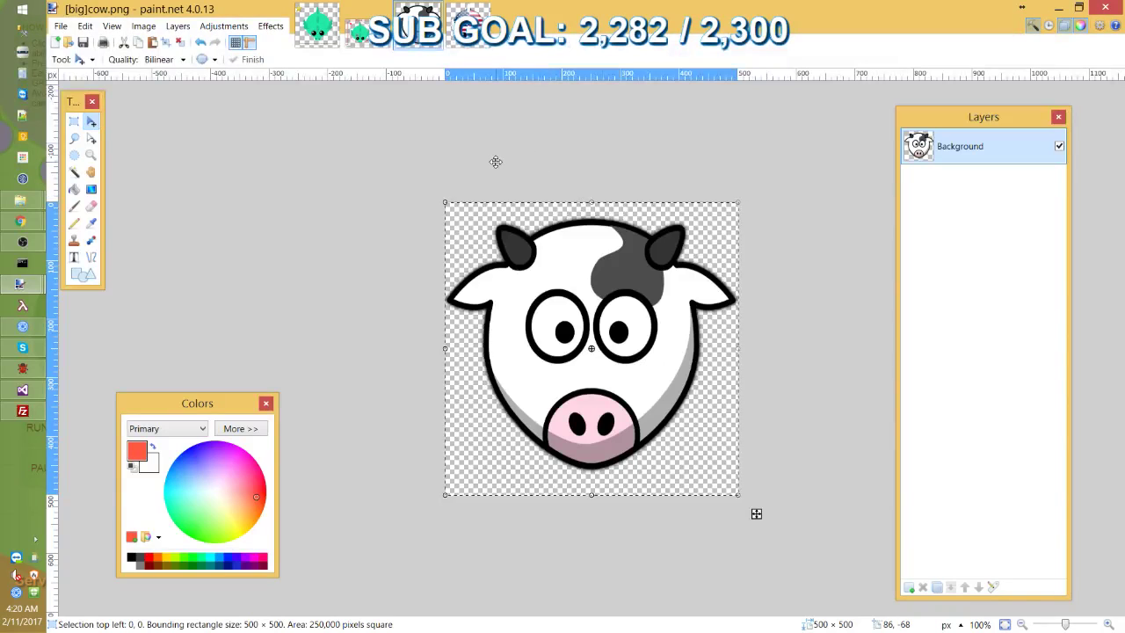
Switch to the browser and look at the live chat on the YouTube live streaming dashboard
key("alt+Tab")
left_click(723, 301)
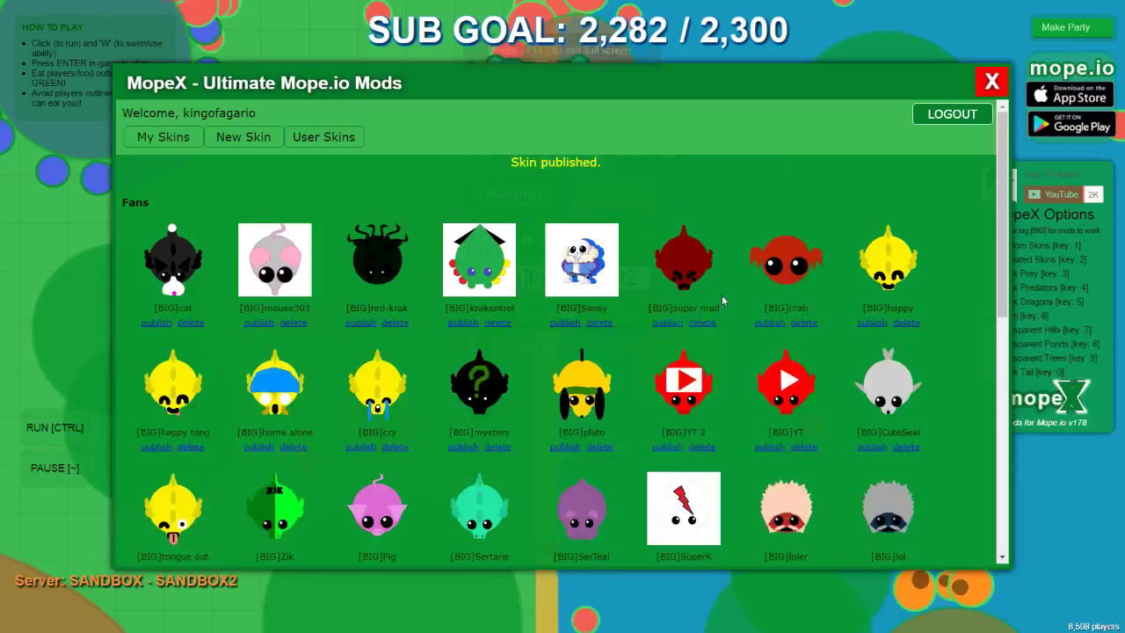
key("alt+Tab")
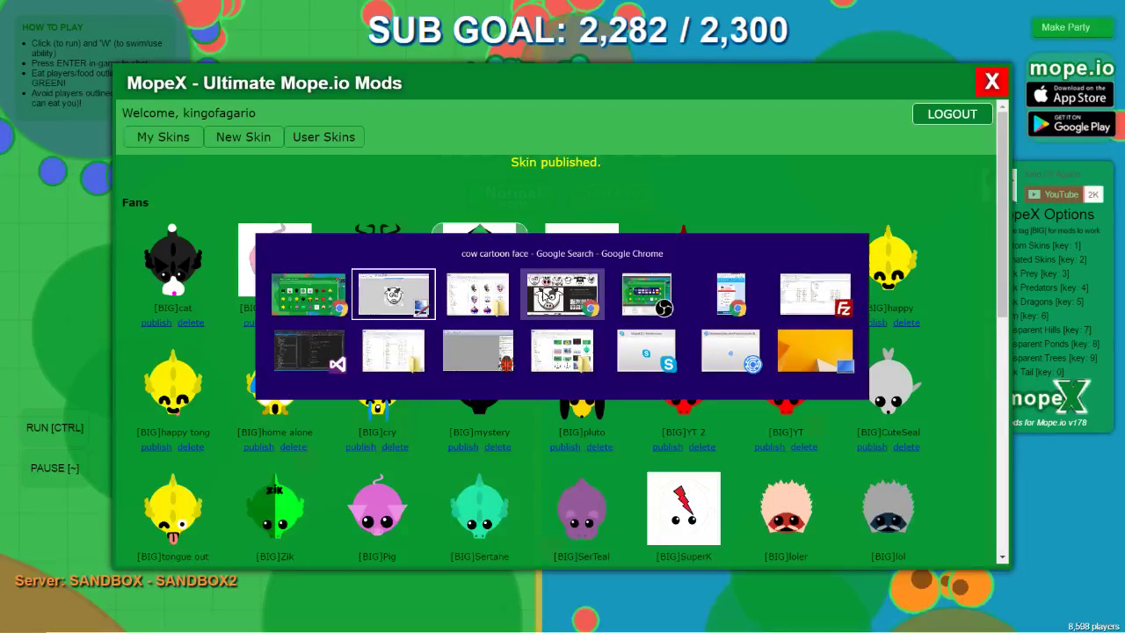
left_click(547, 295)
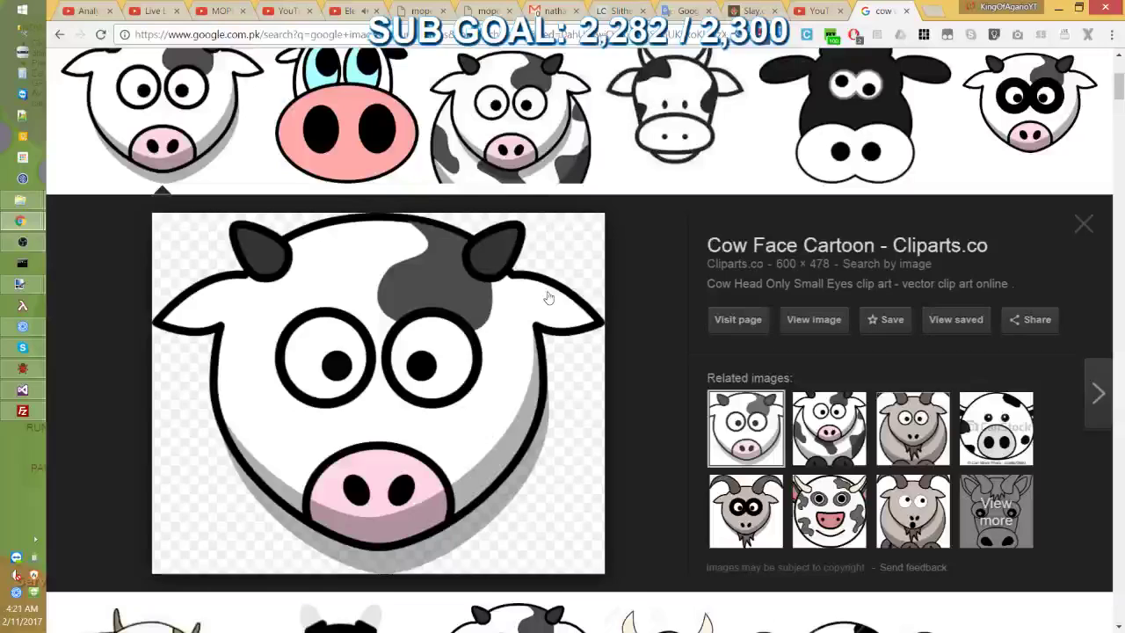
key("ctrl+2")
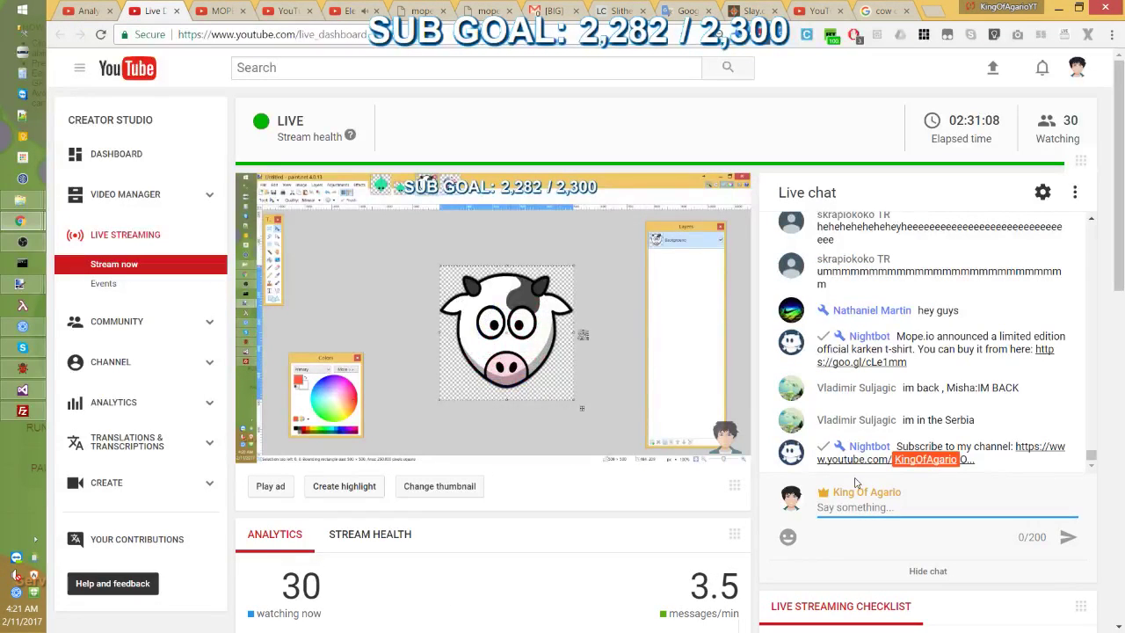
Return to the MopeX mods page in the game, sign in again and open the new skin page
key("alt+Tab")
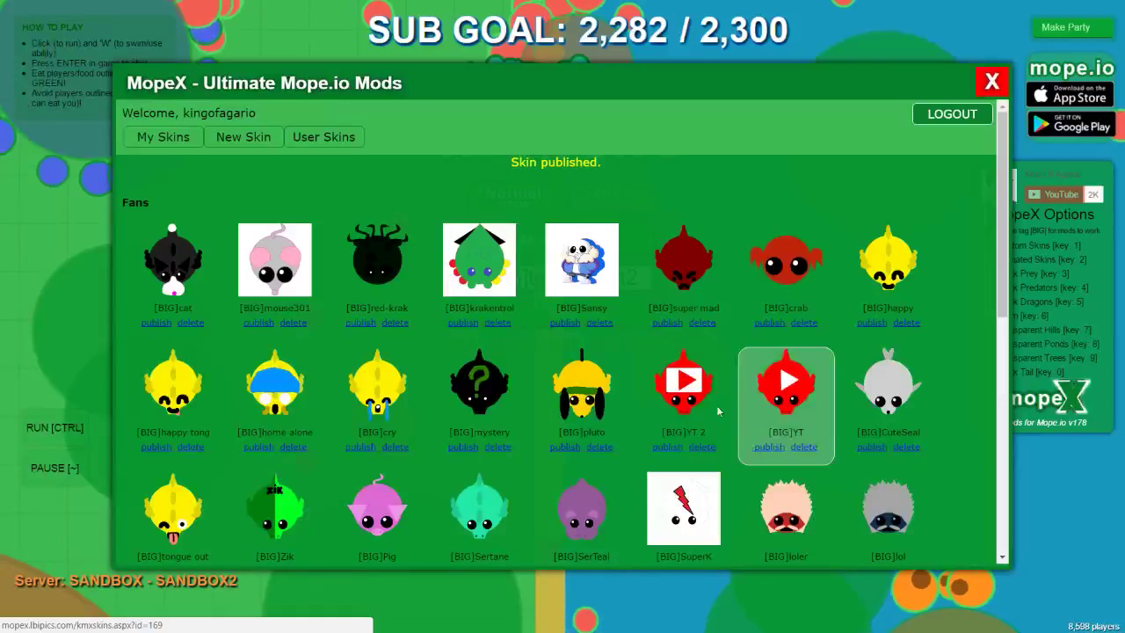
left_click(254, 141)
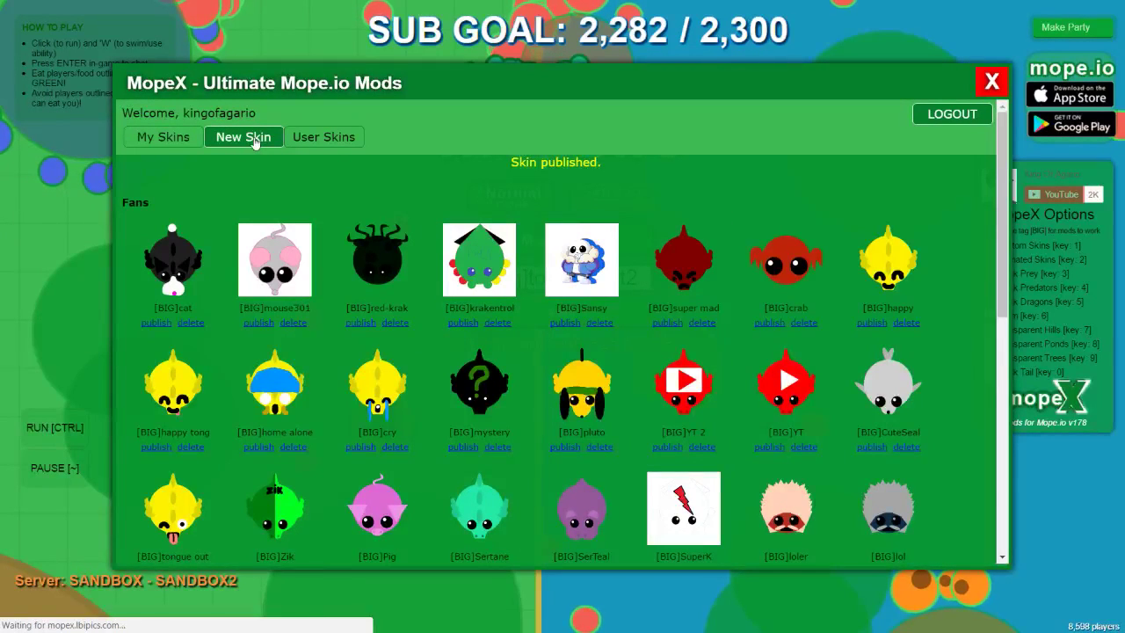
left_click(556, 224)
left_click(526, 241)
left_click(518, 300)
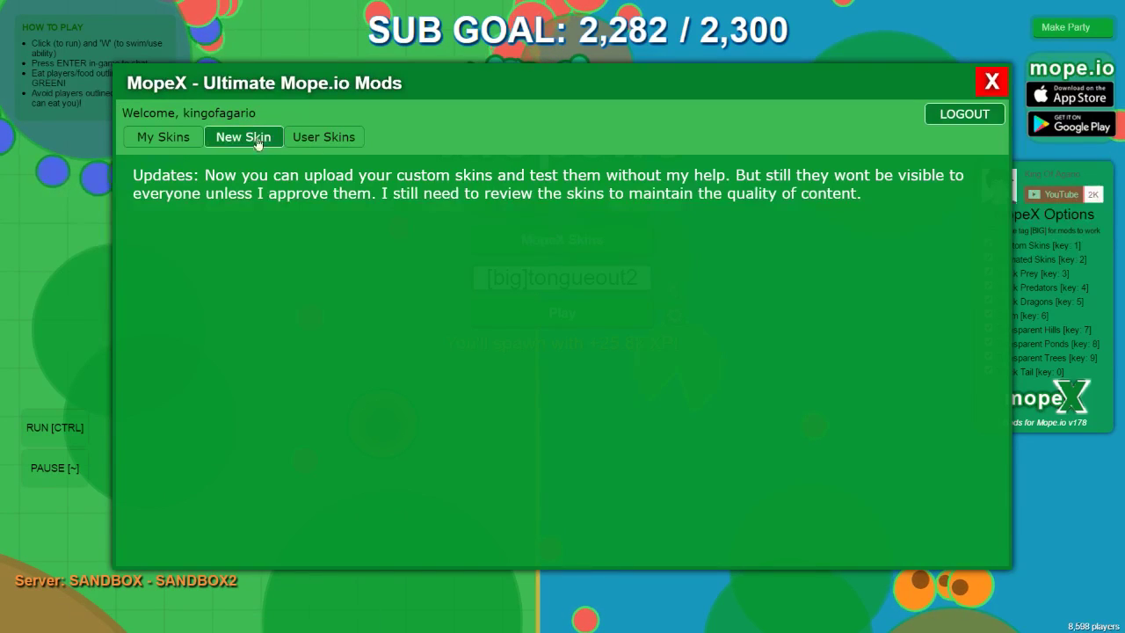
left_click(243, 137)
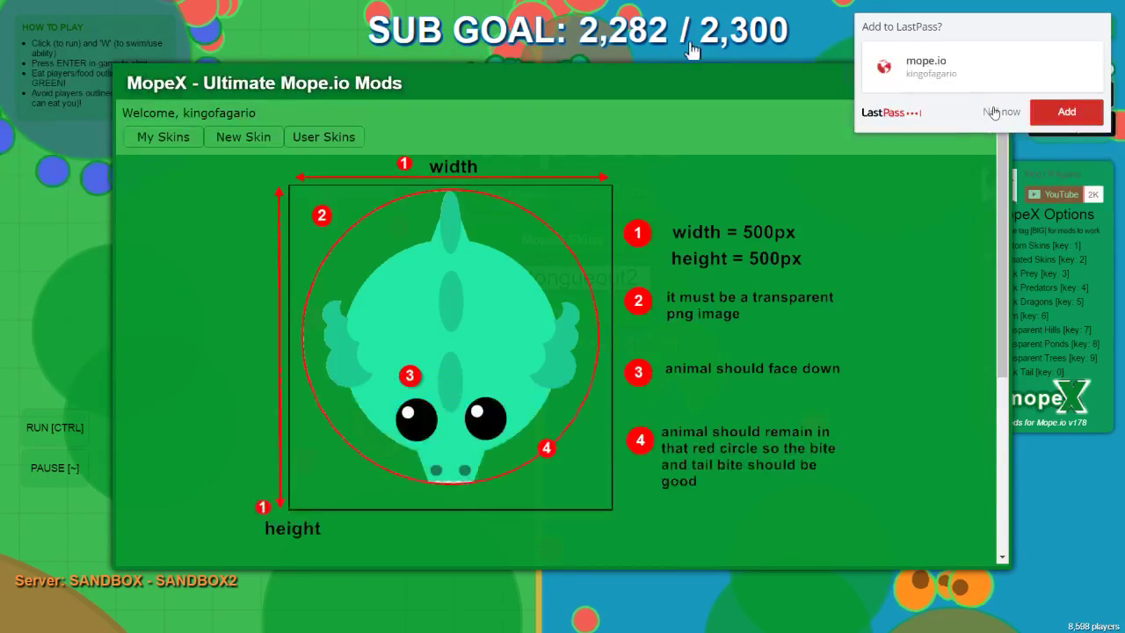
Open the skin file chooser in the upload form and browse to mopeio\skins\flags using the path copied from the file explorer window
scroll(719, 371, "down", 3)
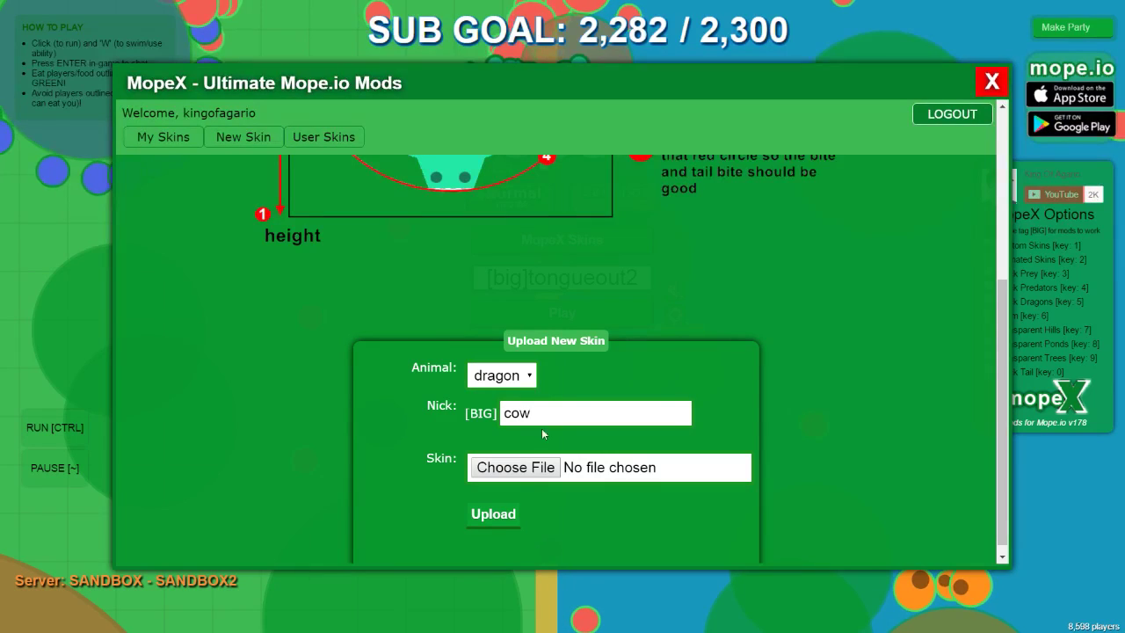
left_click(517, 468)
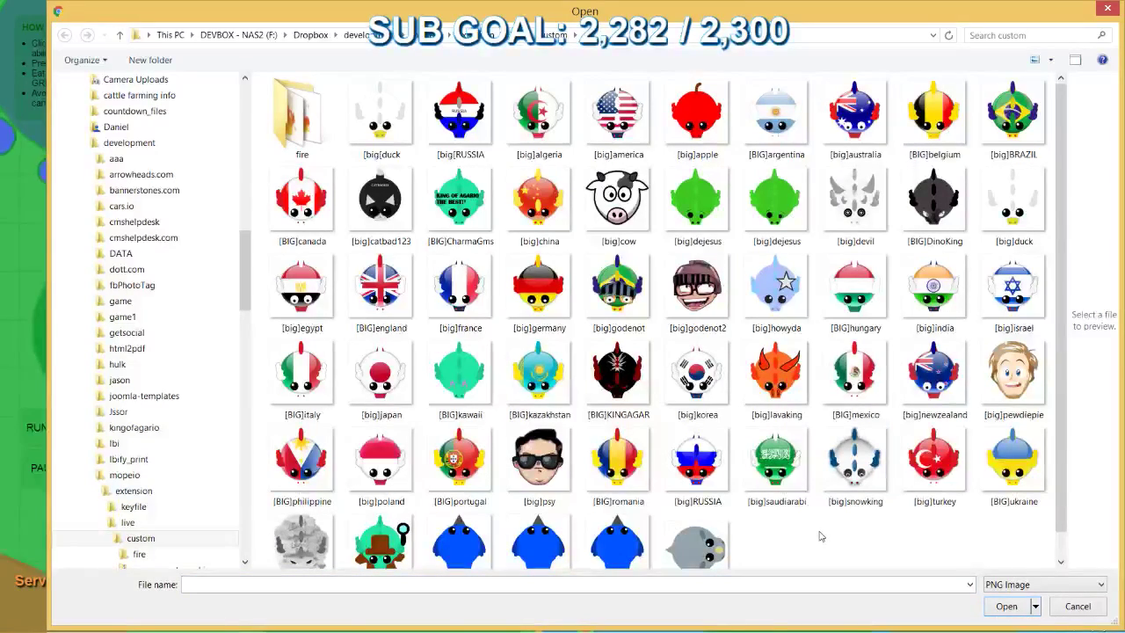
key("alt+Tab")
key("Tab")
key("Tab")
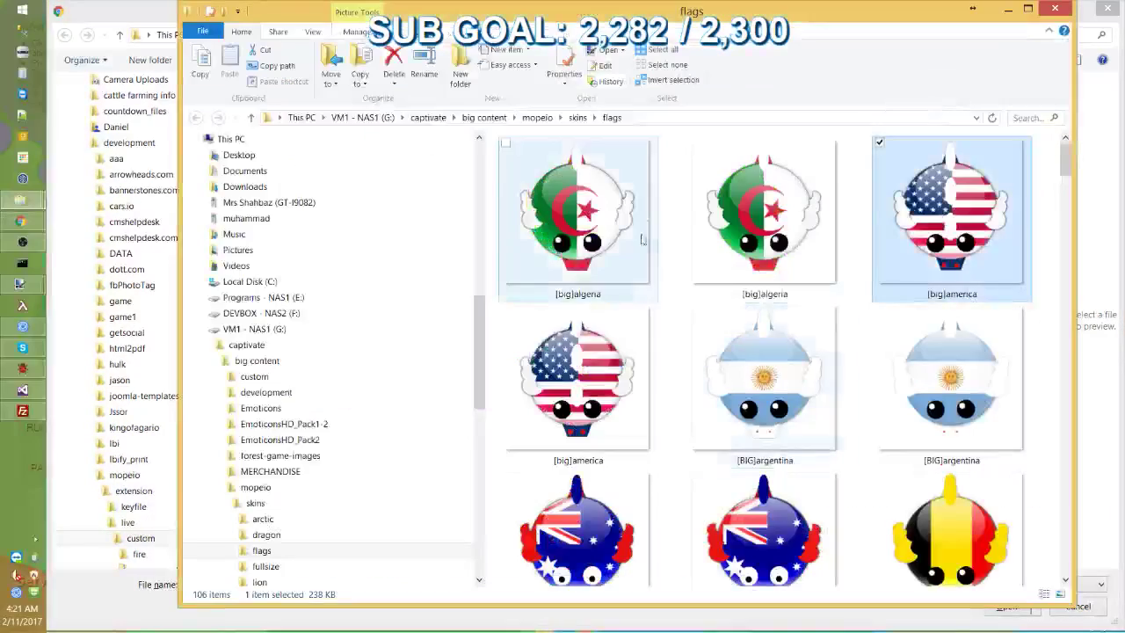
left_click(692, 119)
key("ctrl+c")
key("alt+Tab")
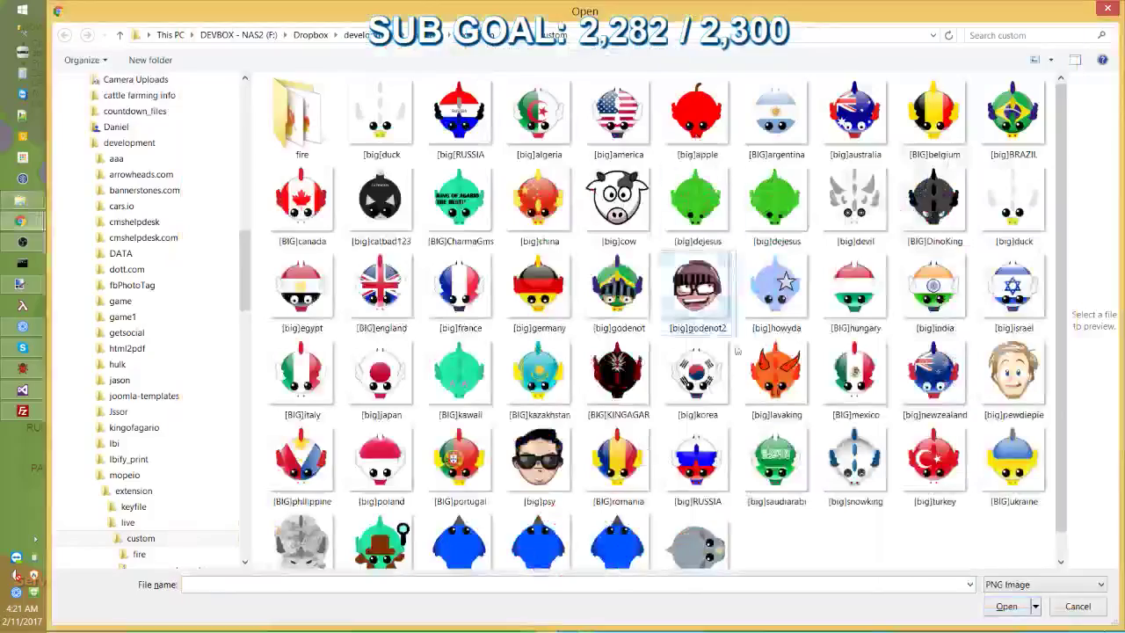
key("ctrl+v")
key("Return")
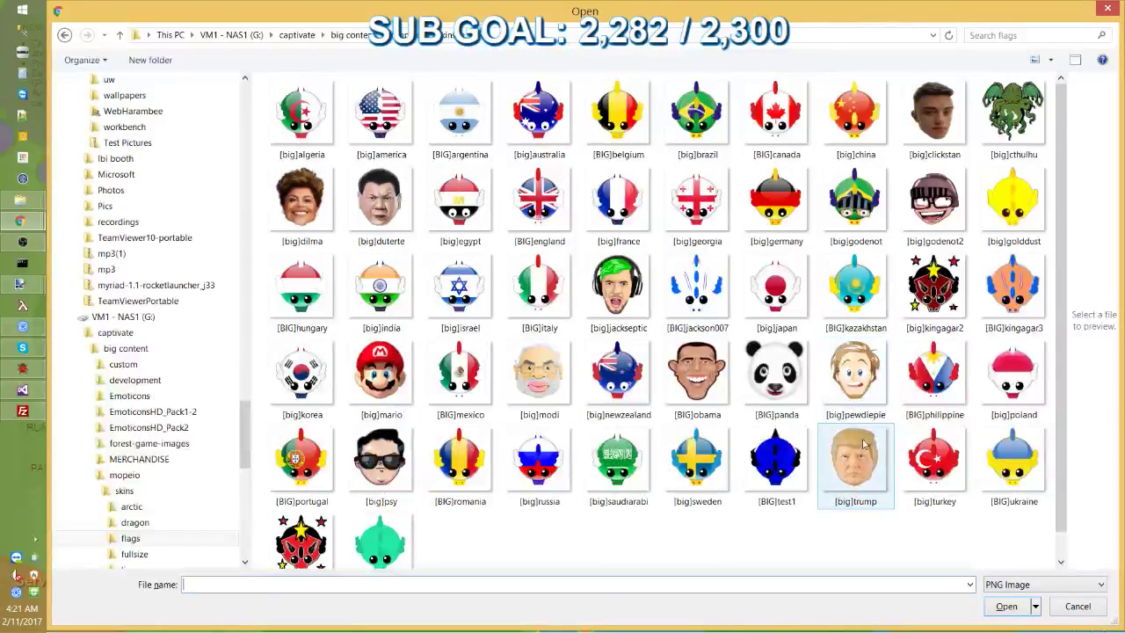
Copy the [big]cow file from the custom folder via paint.net's Save As dialog and paste it into the flags folder in the browser's file chooser
key("alt+Tab")
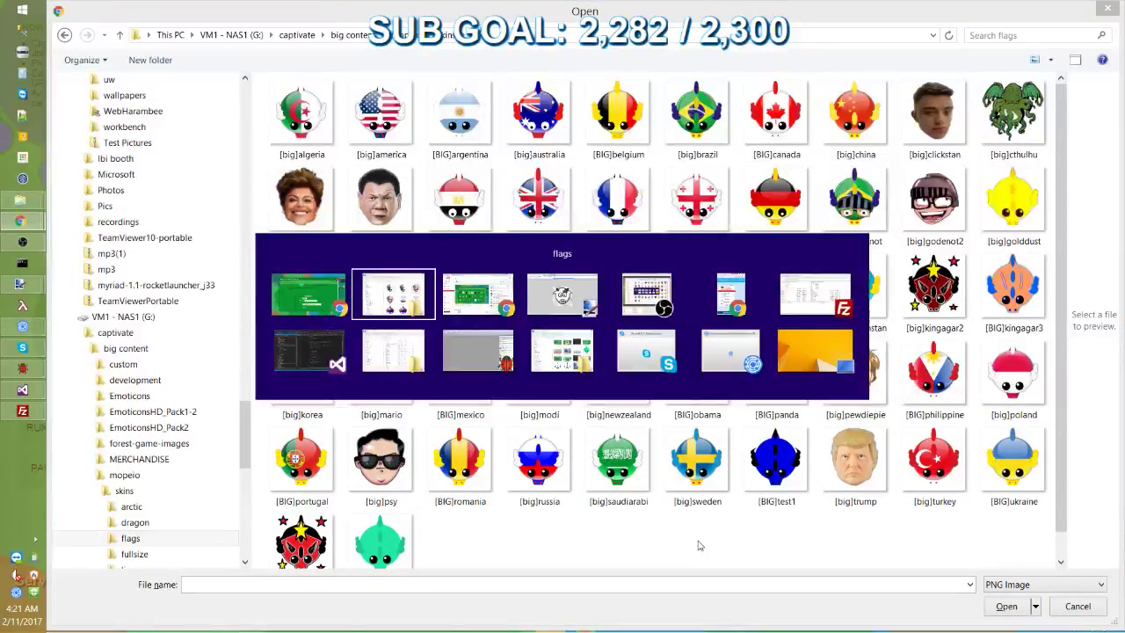
key("alt+Tab")
key("alt+Tab")
key("ctrl+shift+s")
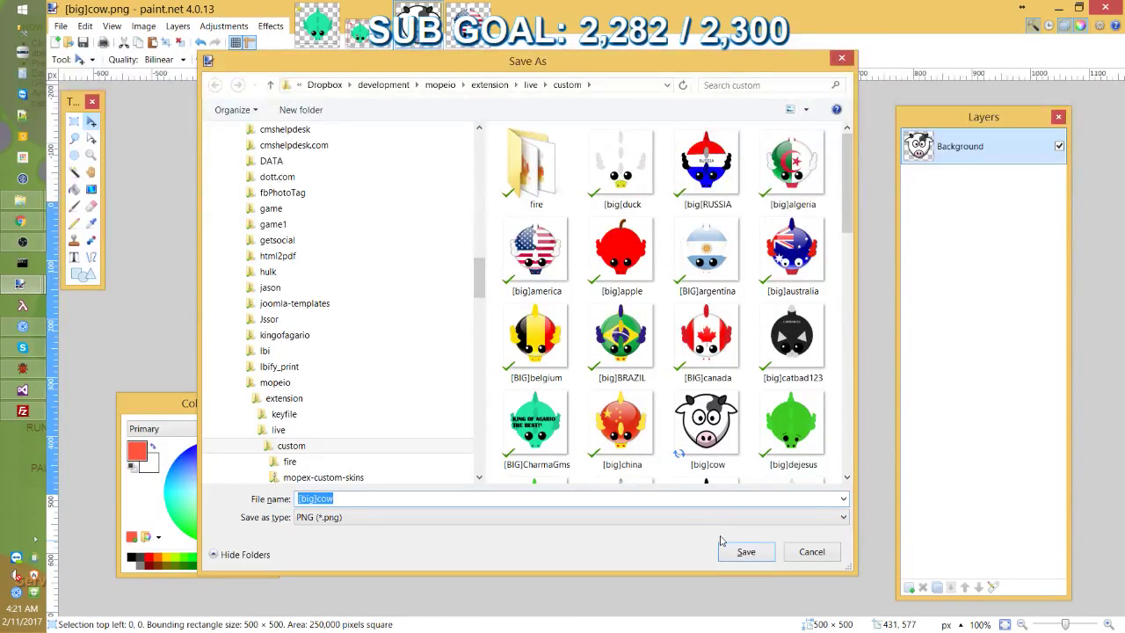
left_click(712, 431)
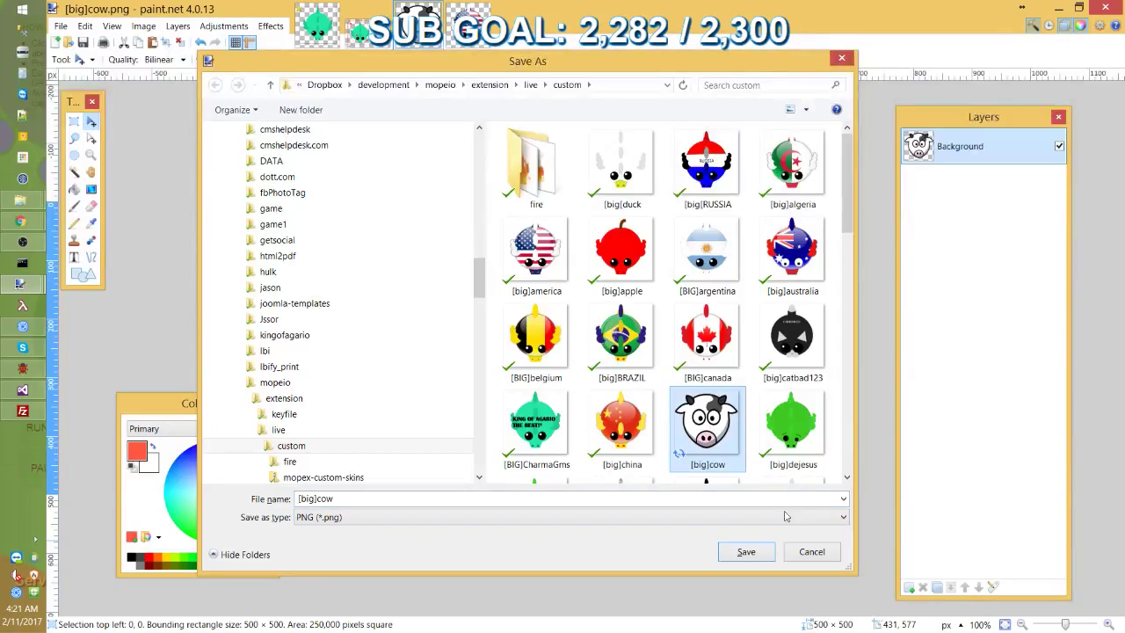
left_click(808, 554)
key("alt+Tab")
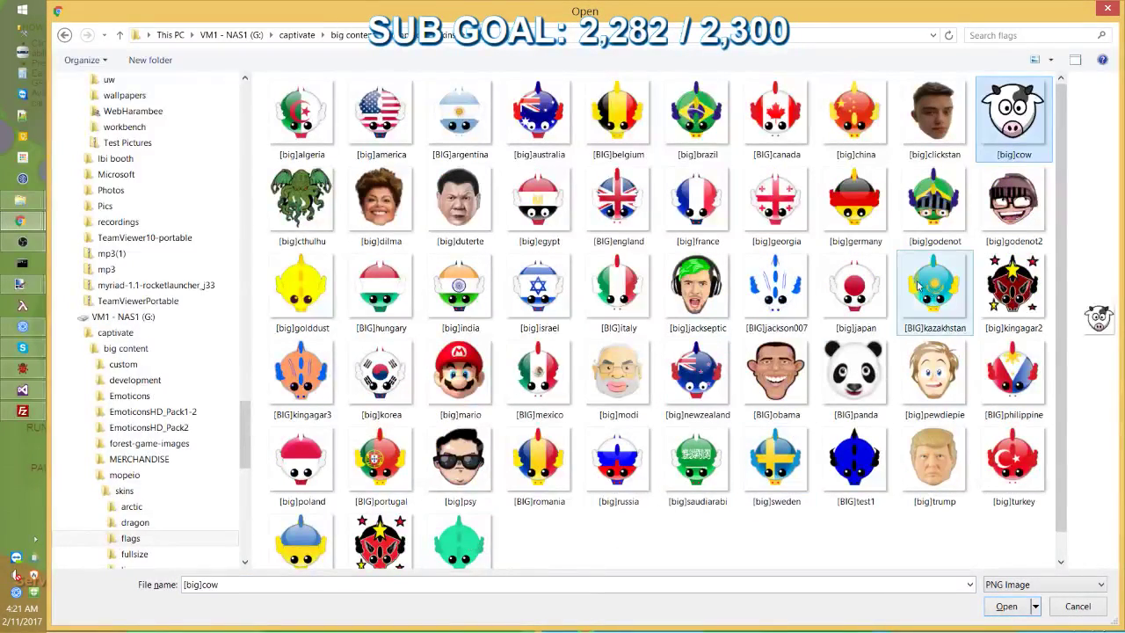
Choose [big]cow.png as the skin file and try to upload it for the dragon with the nick cow
double_click(1020, 125)
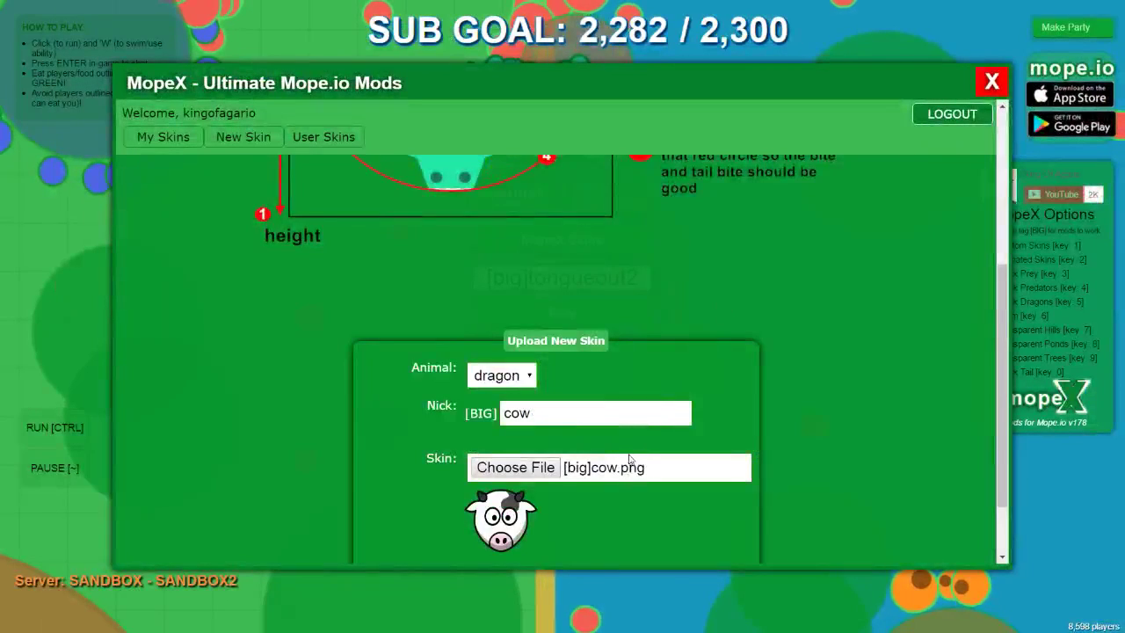
left_click(493, 507)
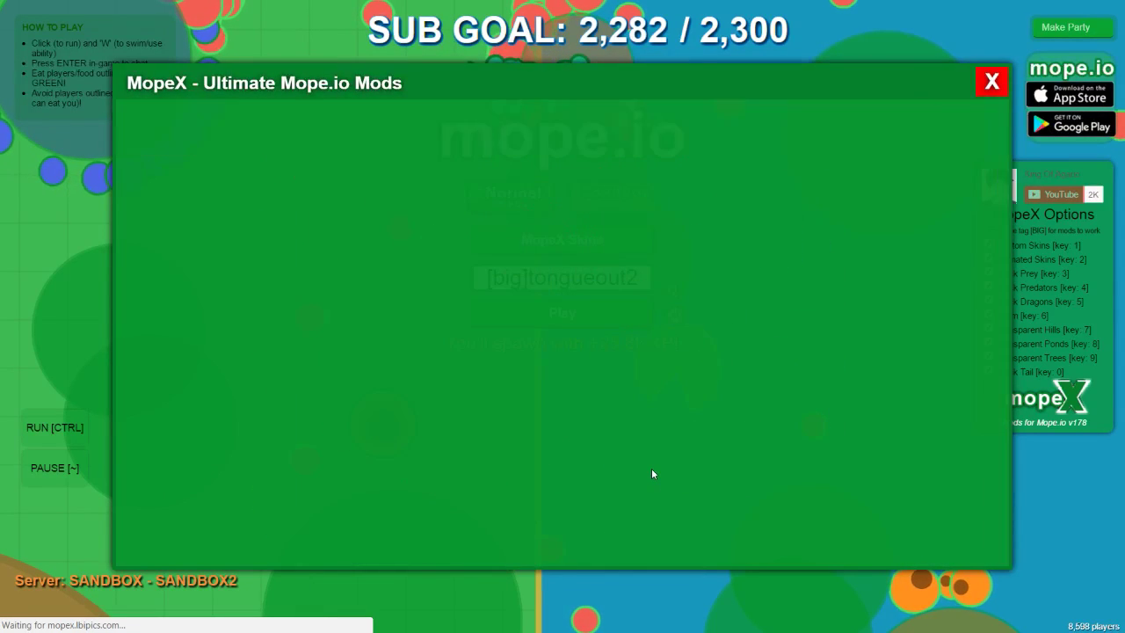
Set the skin's nick to bigcow and try to submit the upload form
scroll(652, 474, "down", 1)
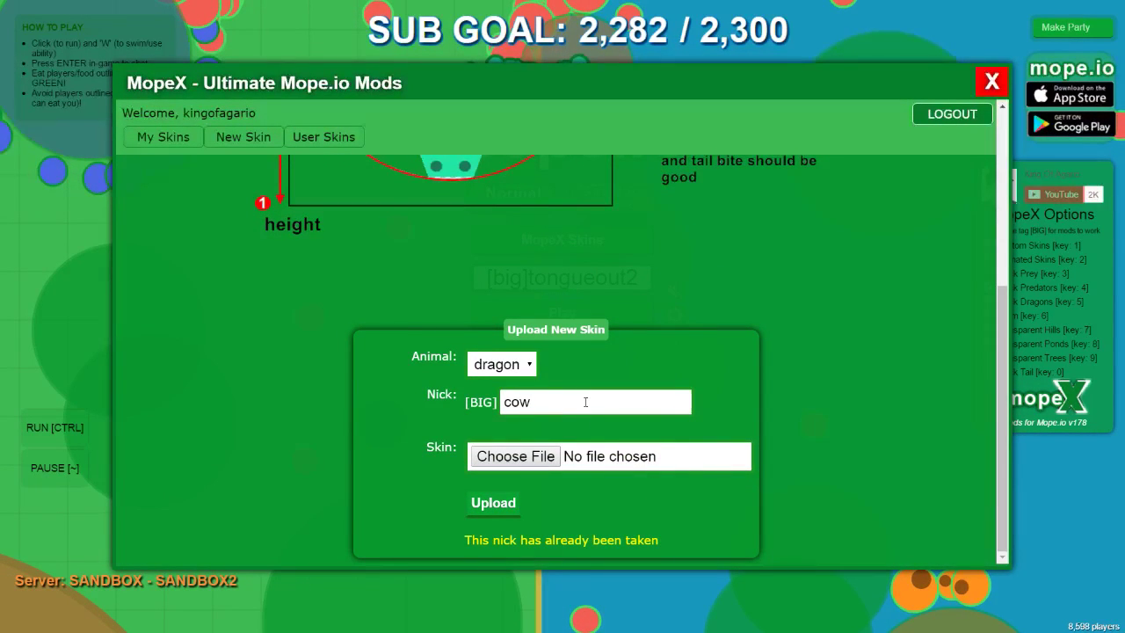
type("big")
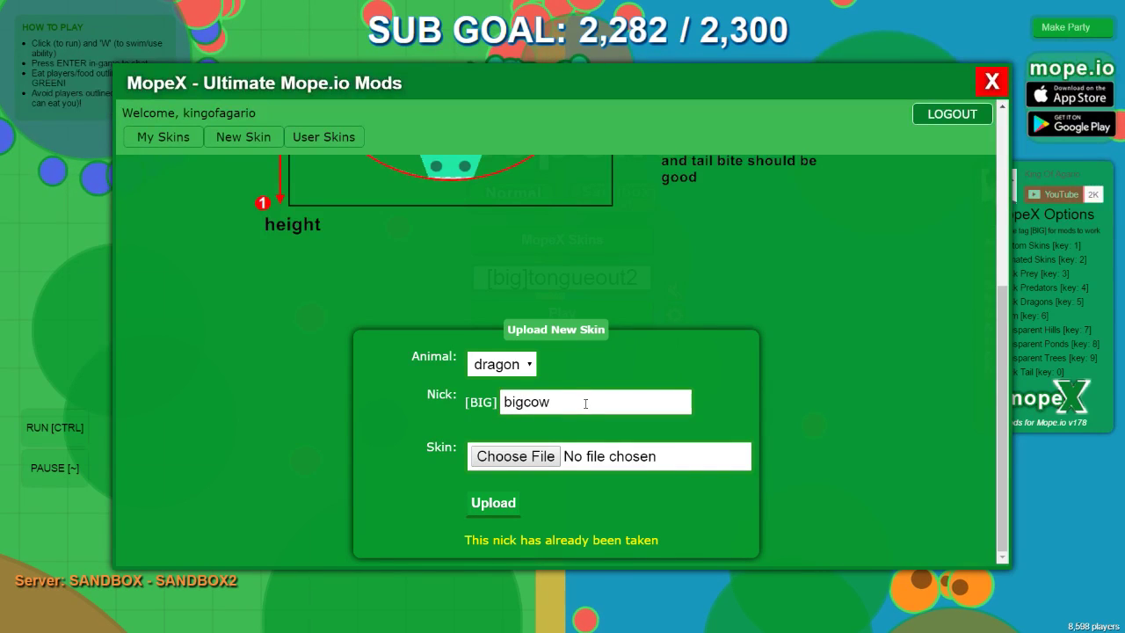
left_click(493, 504)
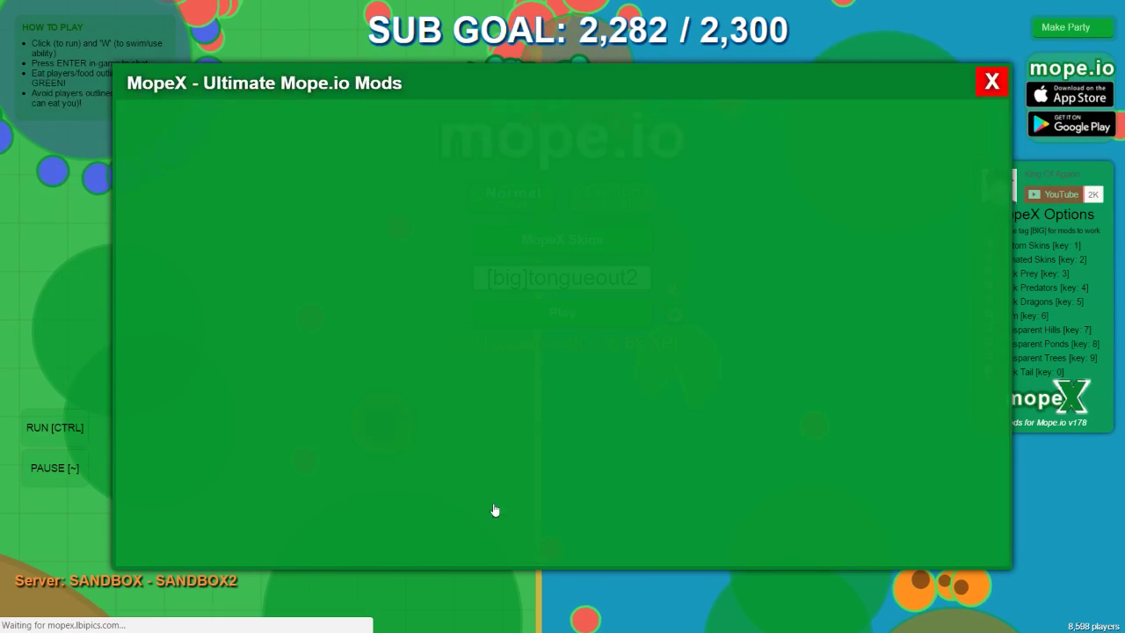
Choose [big]cow.png from the flags folder again and upload it as the dragon skin with the nick bigcow
scroll(660, 442, "down", 3)
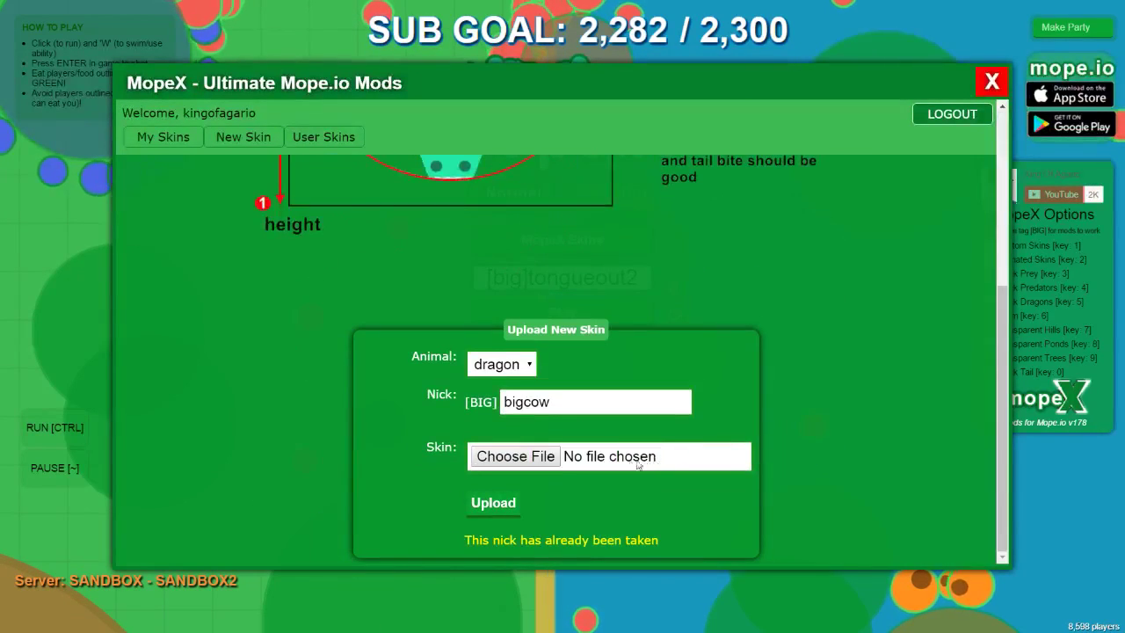
left_click(547, 459)
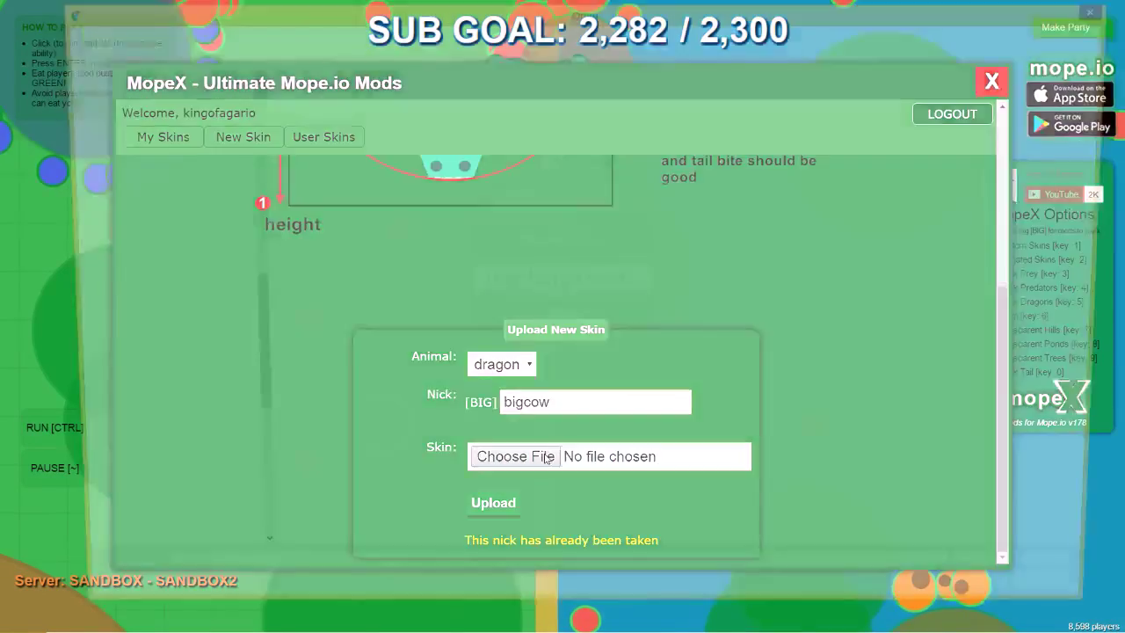
double_click(1014, 114)
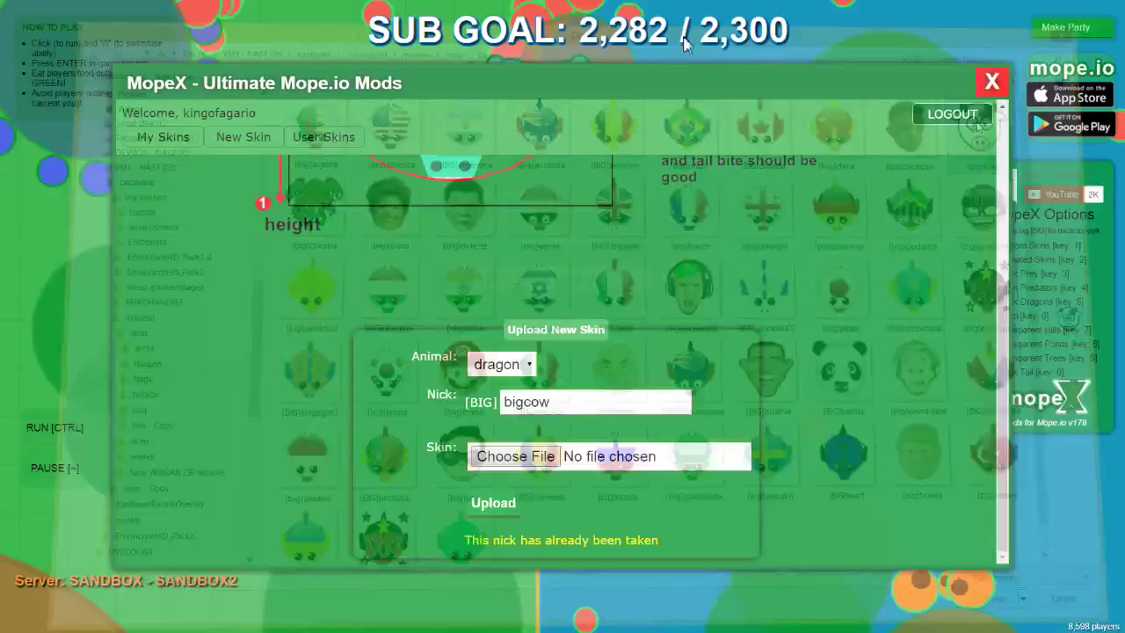
scroll(533, 488, "down", 1)
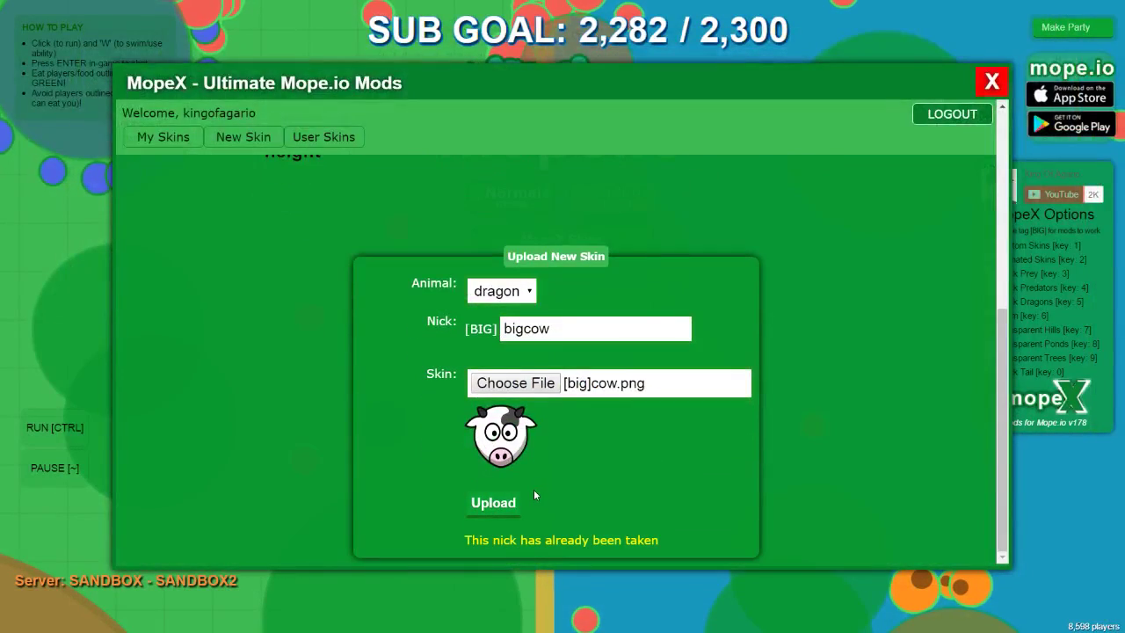
left_click(492, 508)
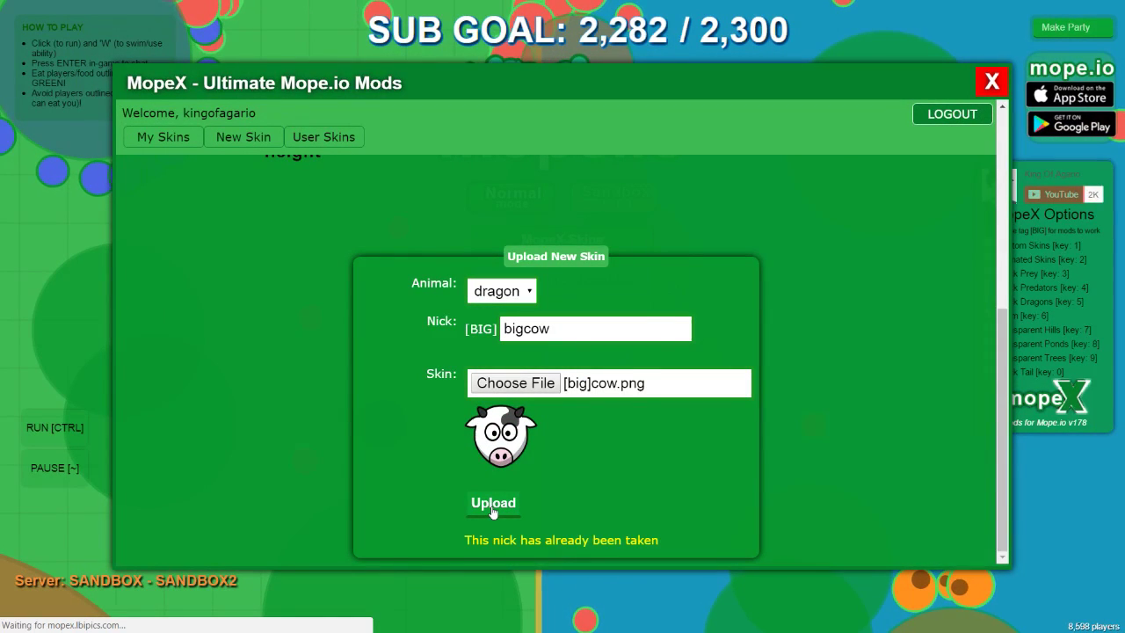